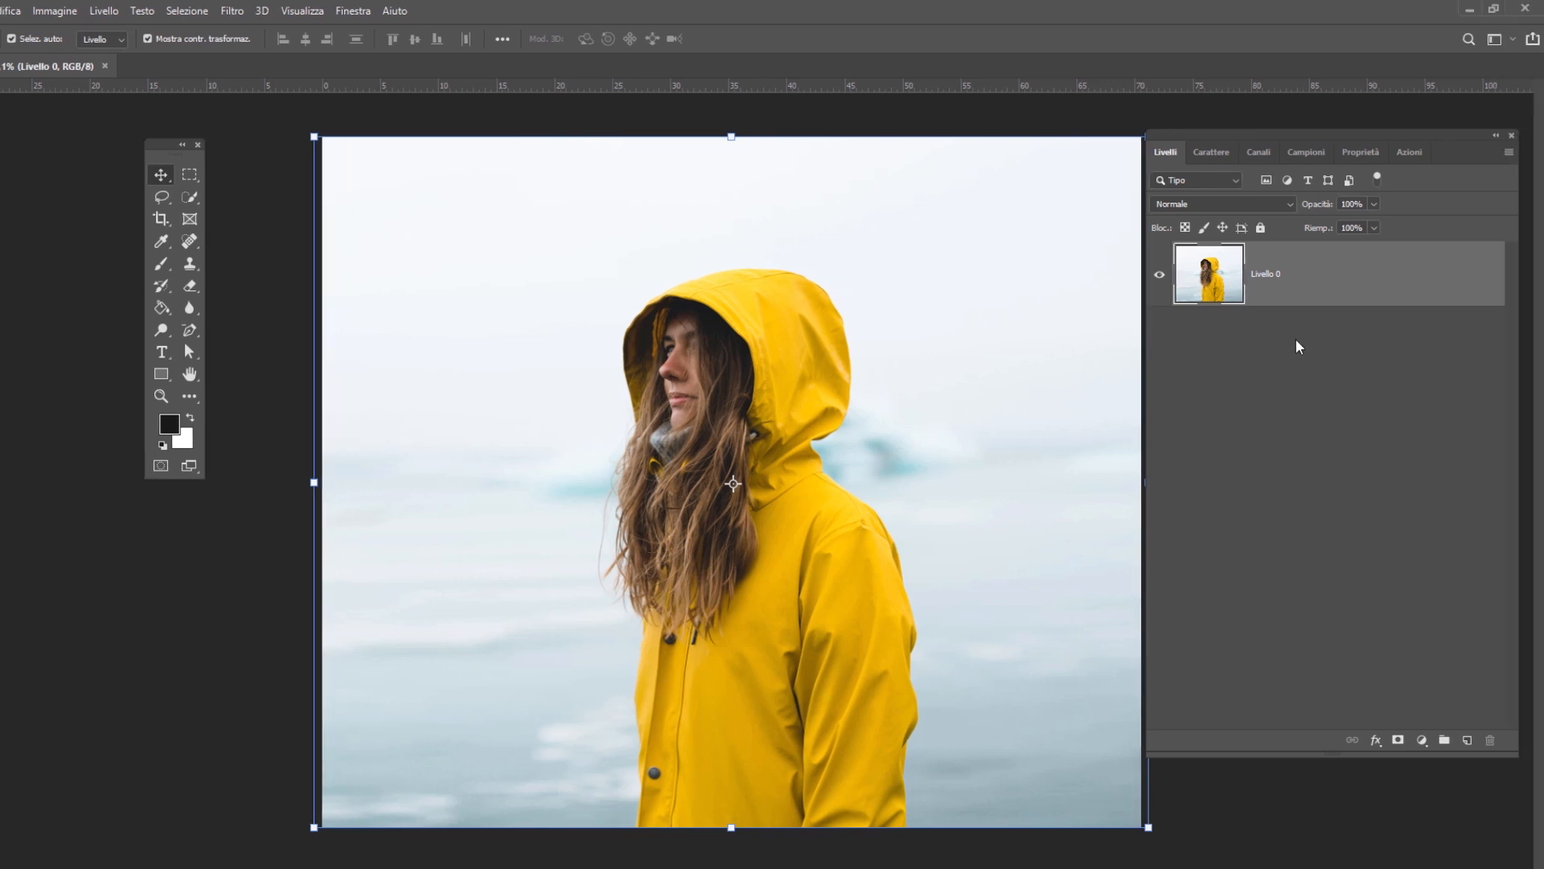
- Duplicate the photo layer and mask the copy to the automatically selected subject
drag(1262, 274, 1464, 739)
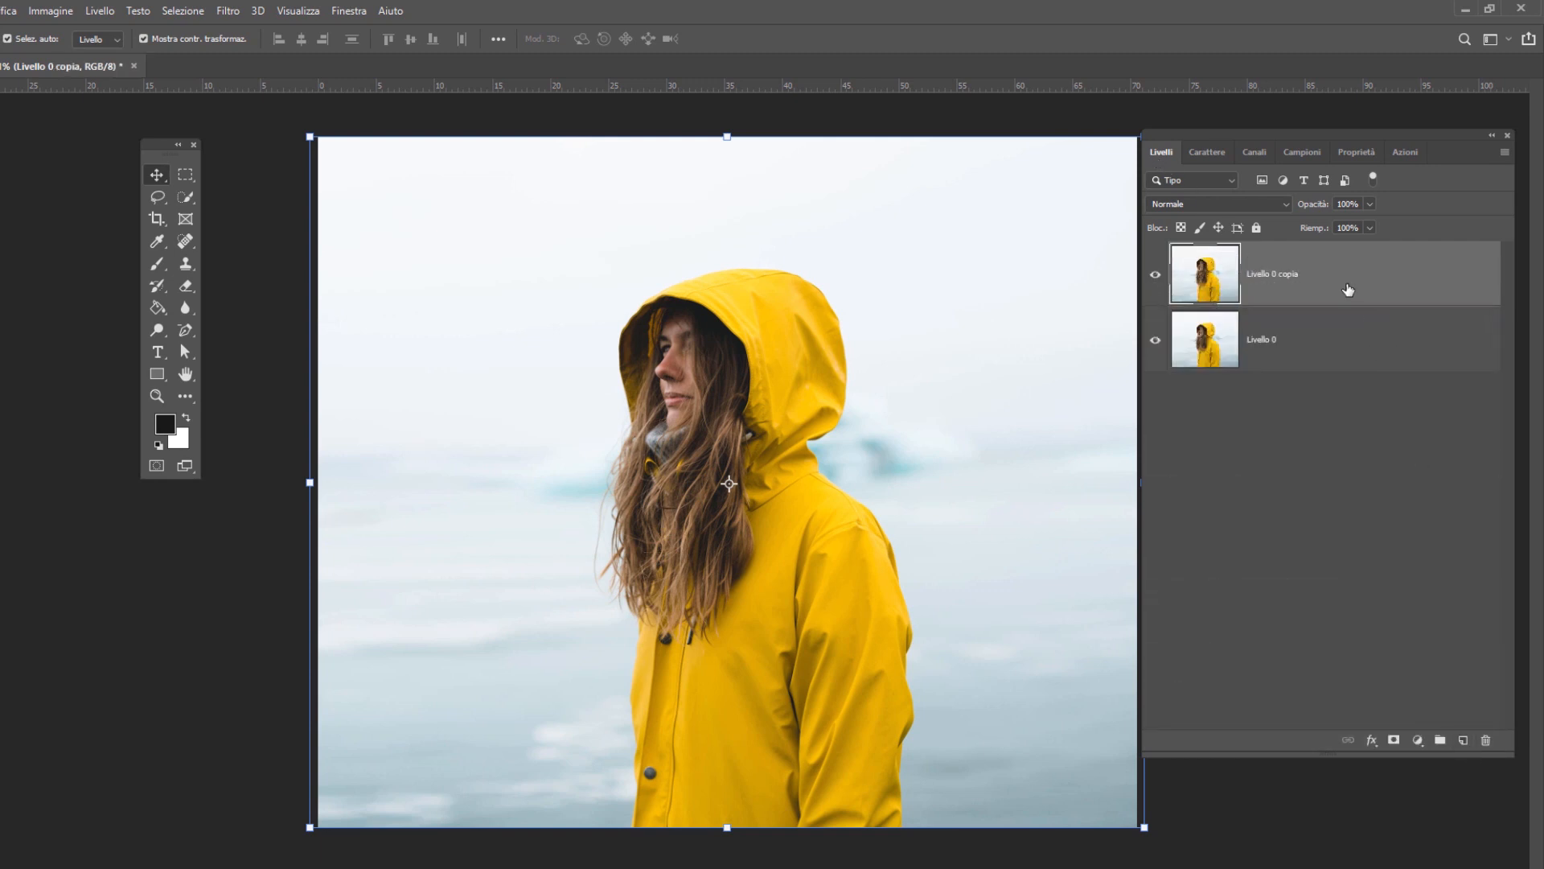
click(172, 11)
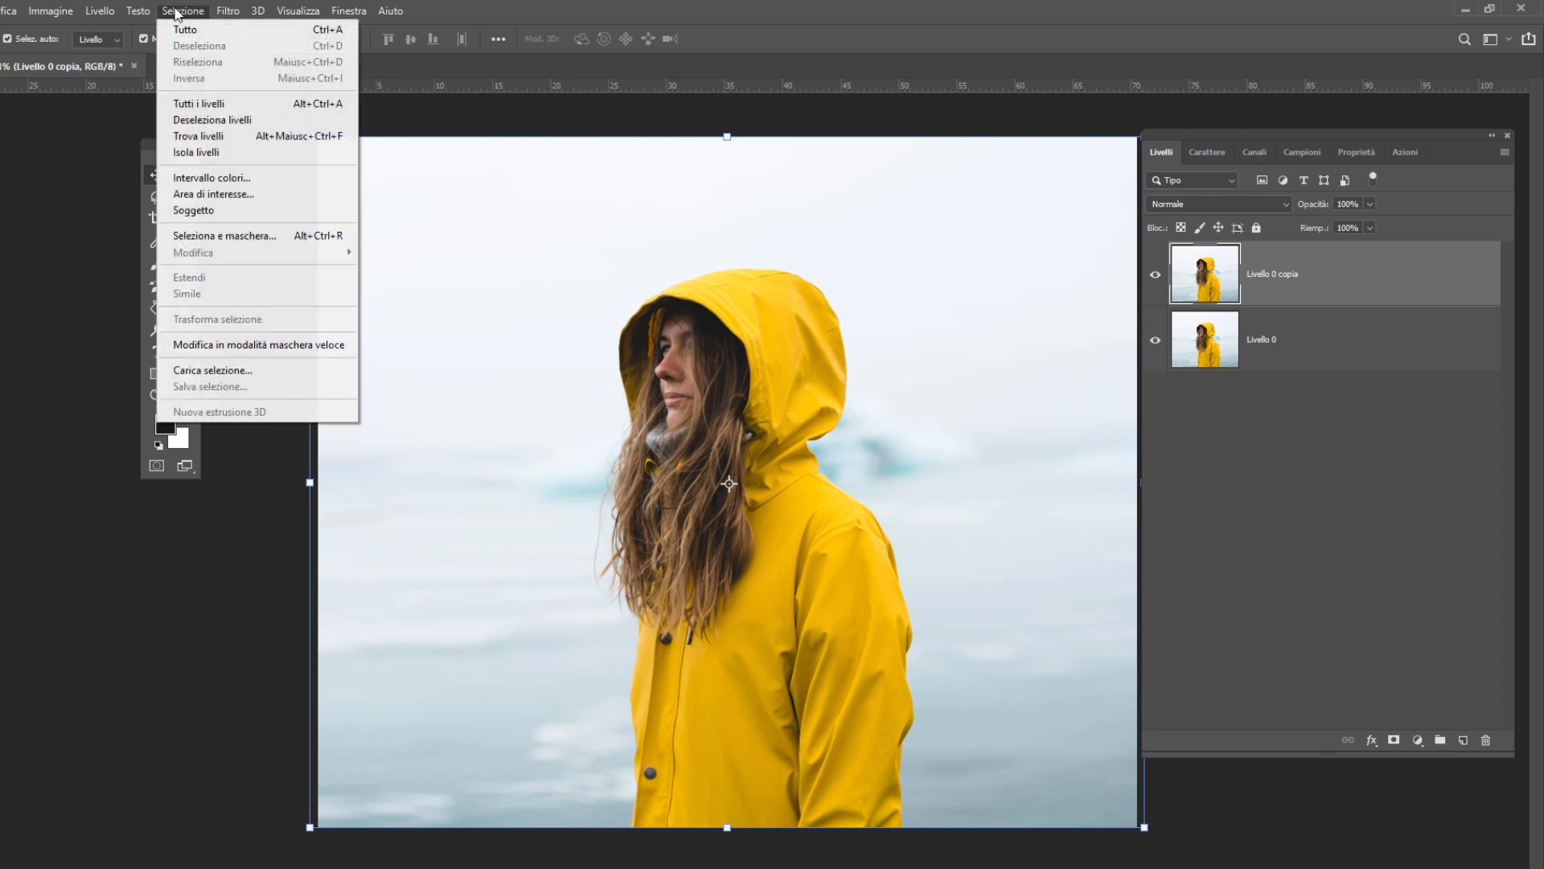
click(193, 210)
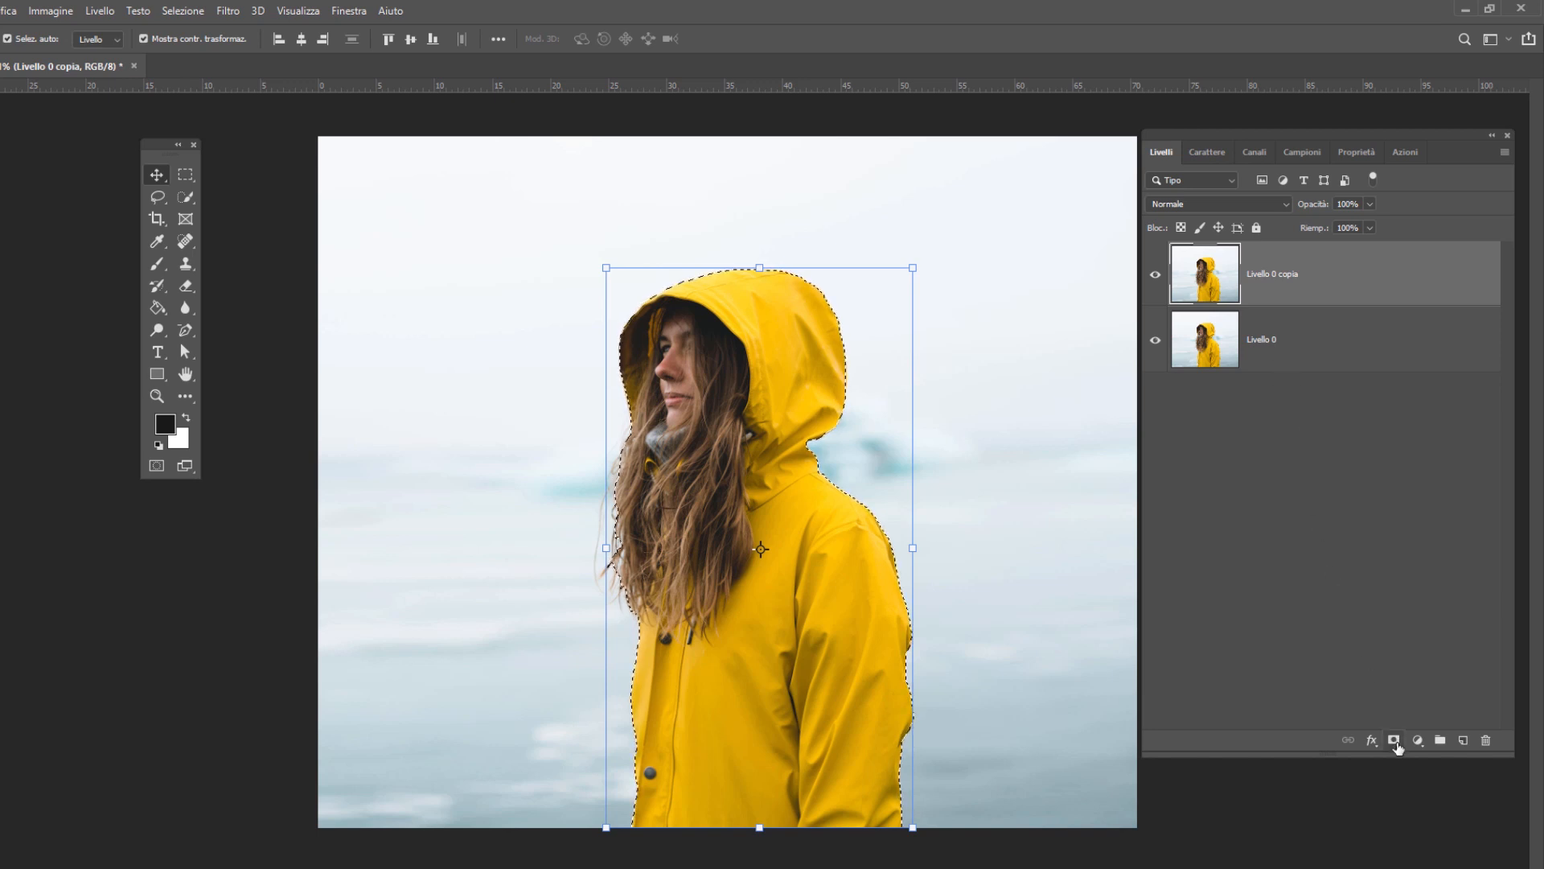
click(1396, 743)
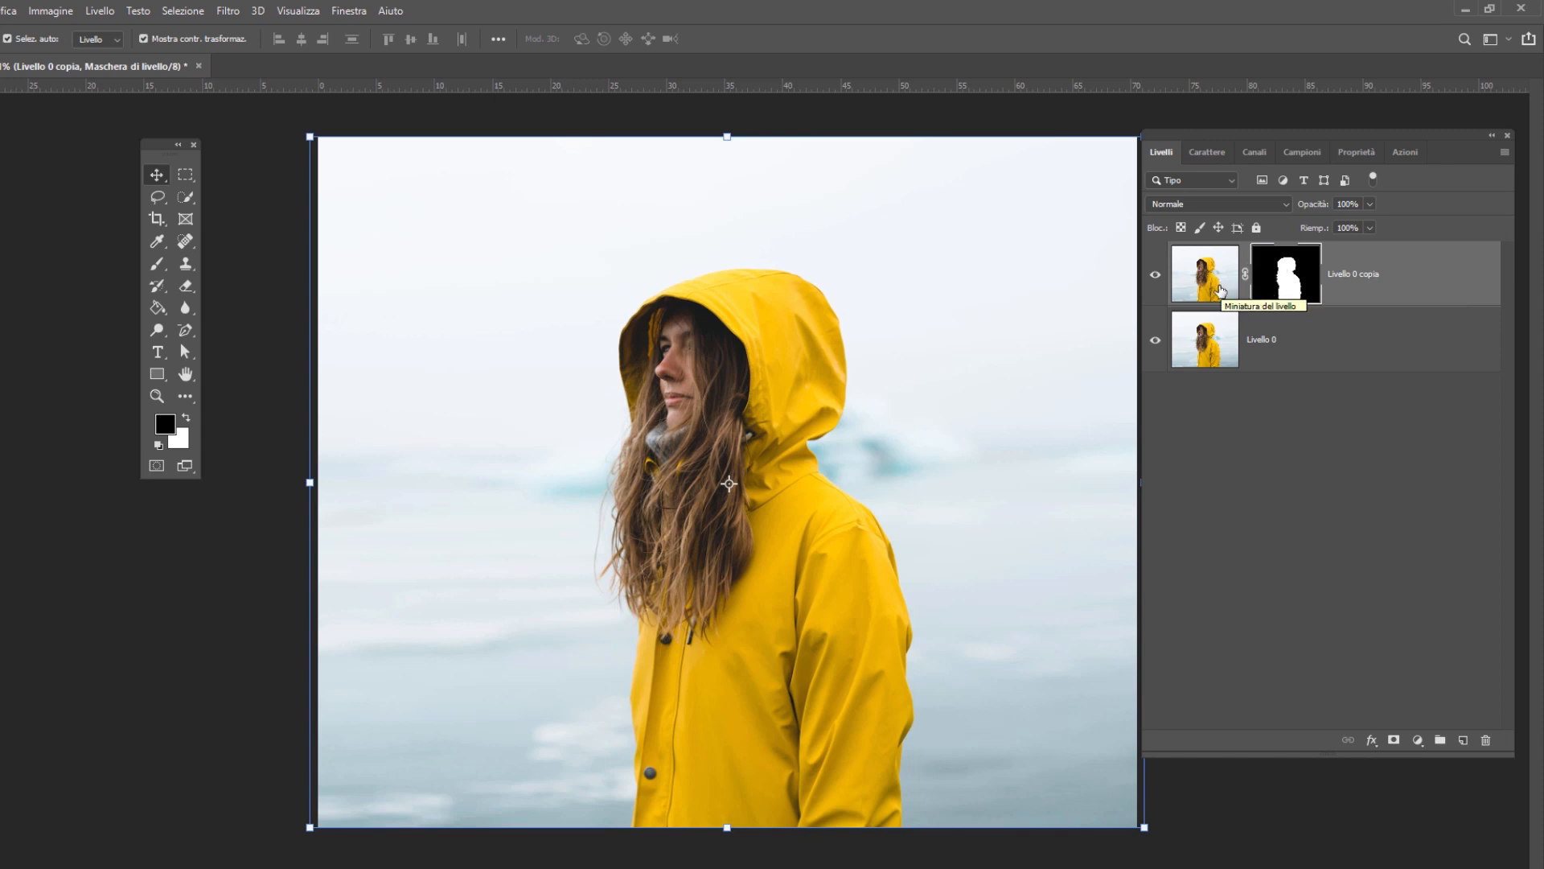
- Add the text RAINYDAY to the photo in dark blue #12293a
key(t)
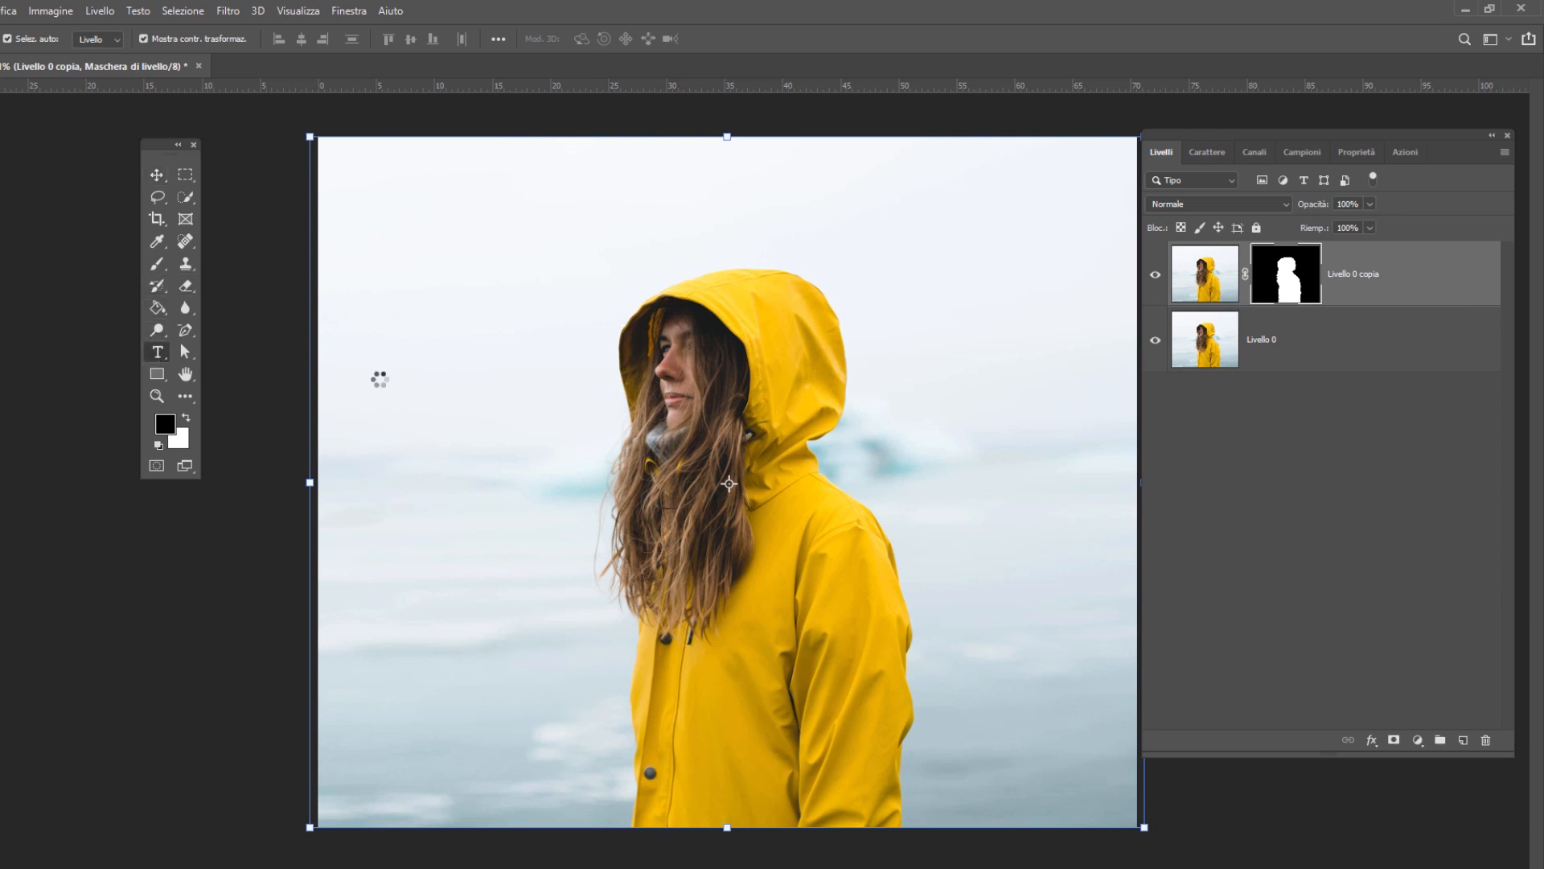
click(594, 37)
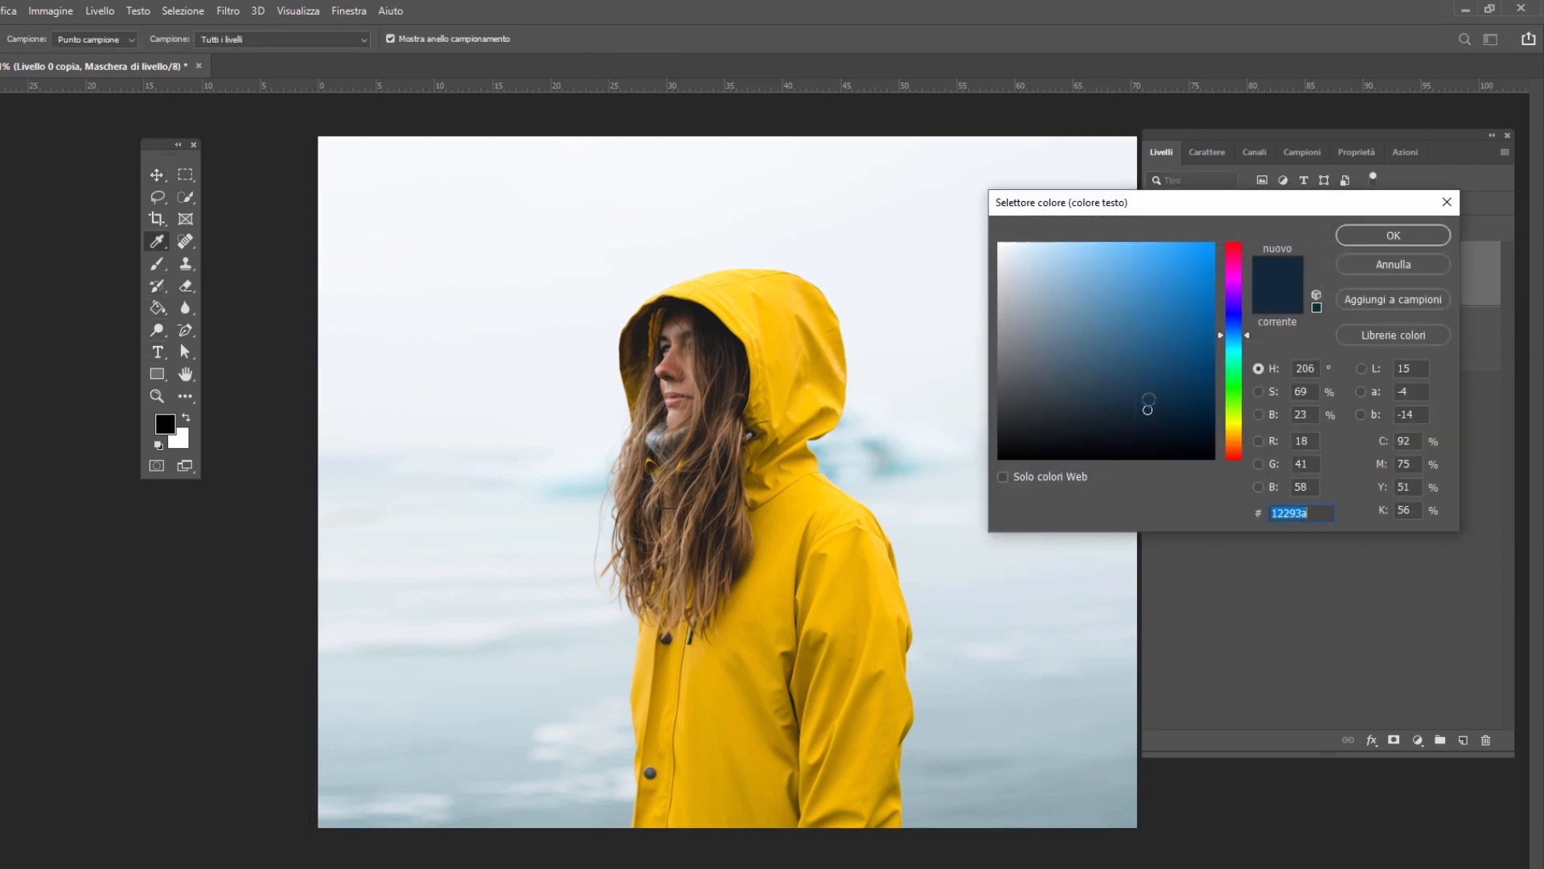
click(1424, 236)
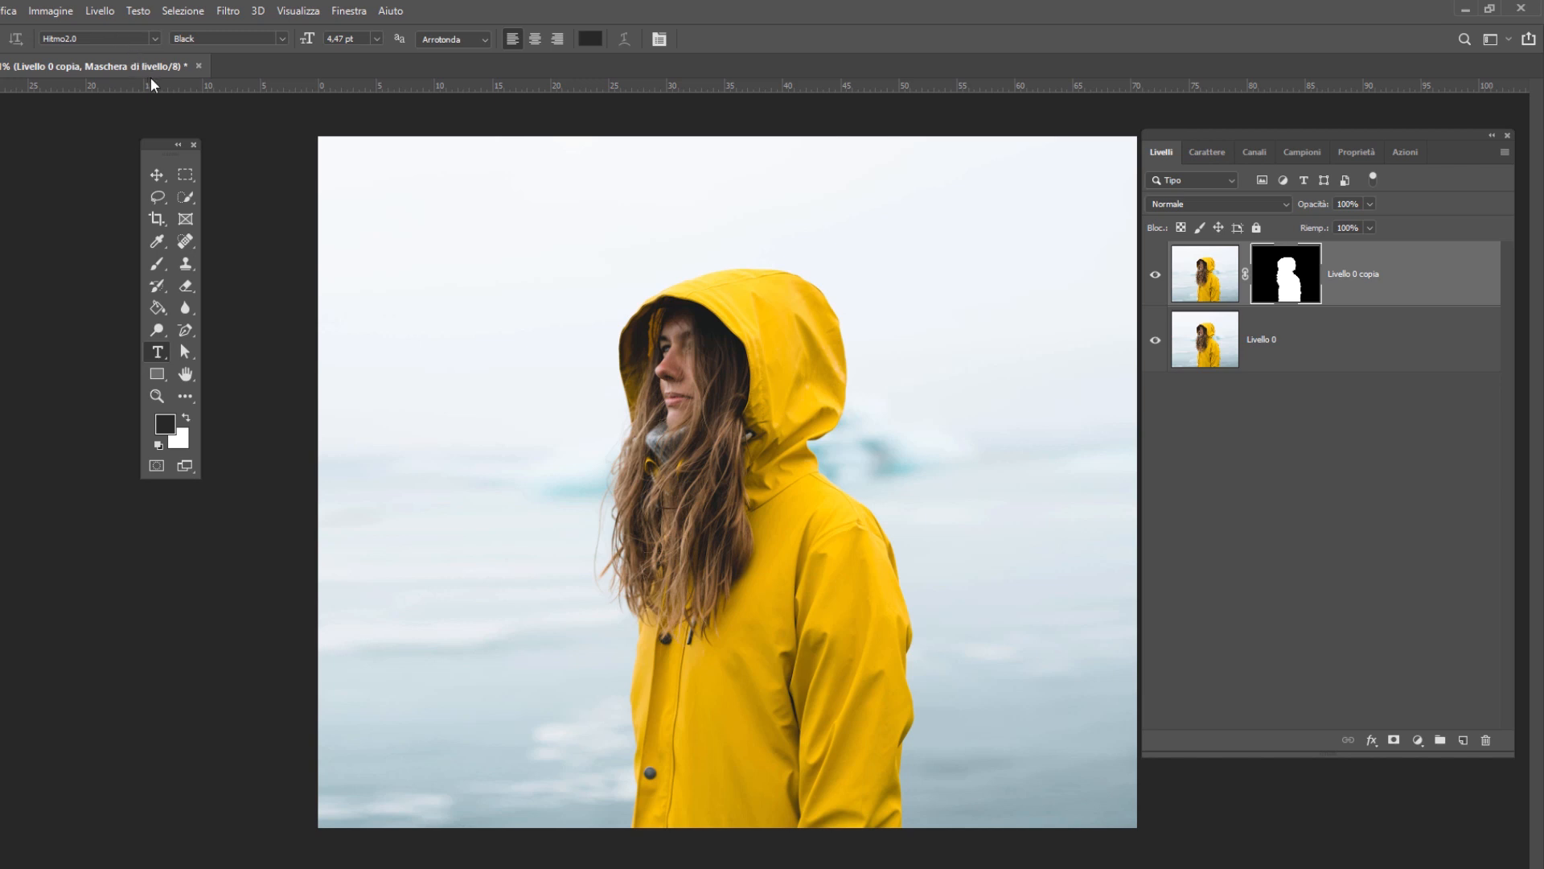
click(459, 380)
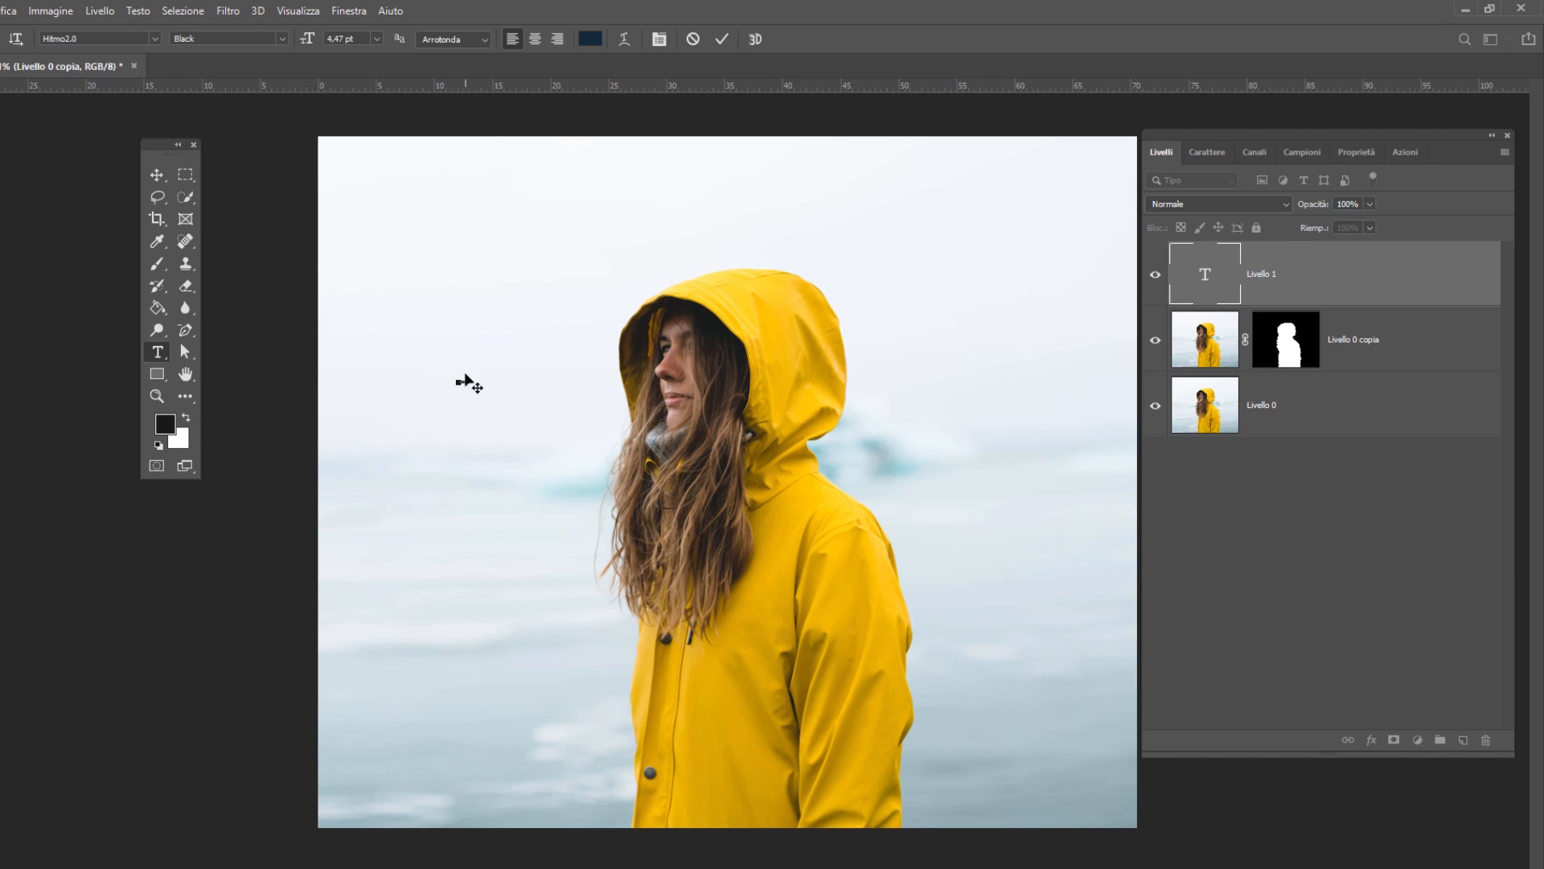
click(151, 175)
- Enlarge the RAINYDAY text proportionally so it spans most of the photo's width across the woman
key(ctrl+t)
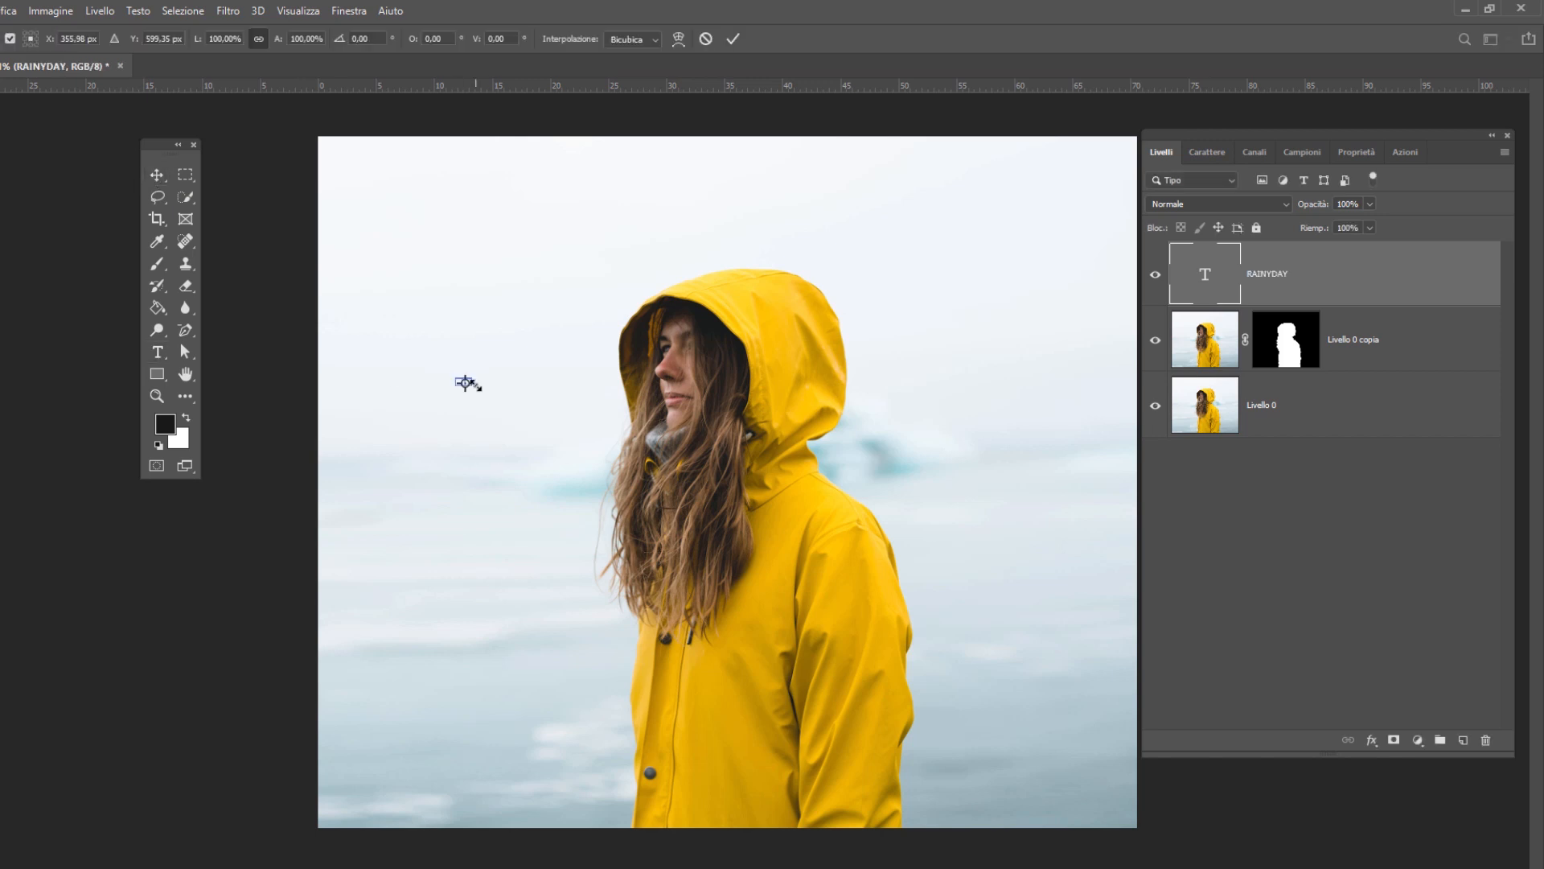
drag(471, 384, 997, 617)
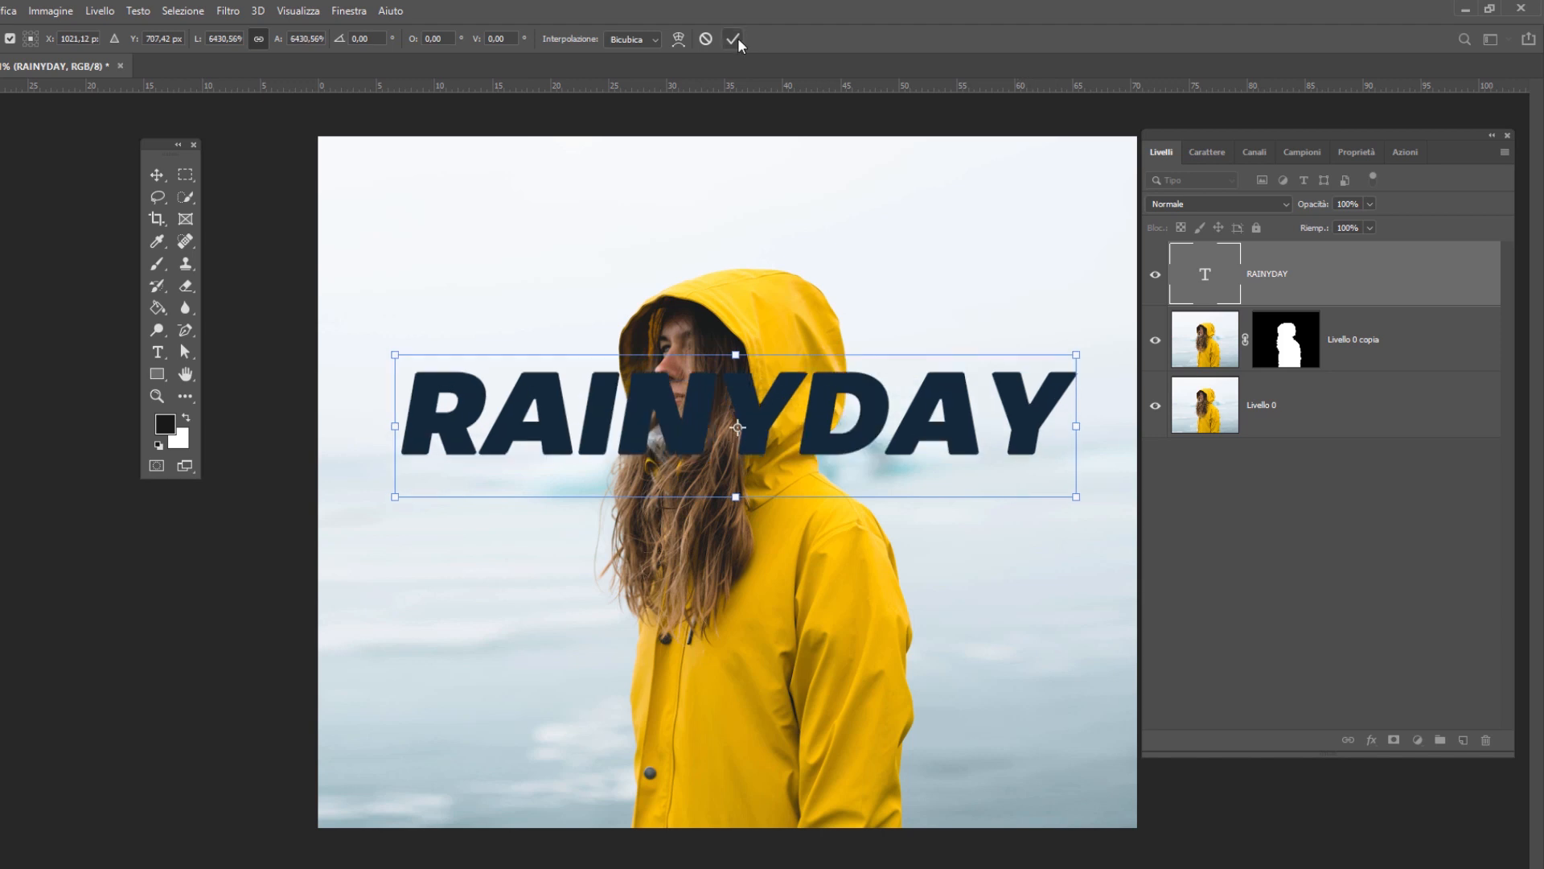
click(733, 38)
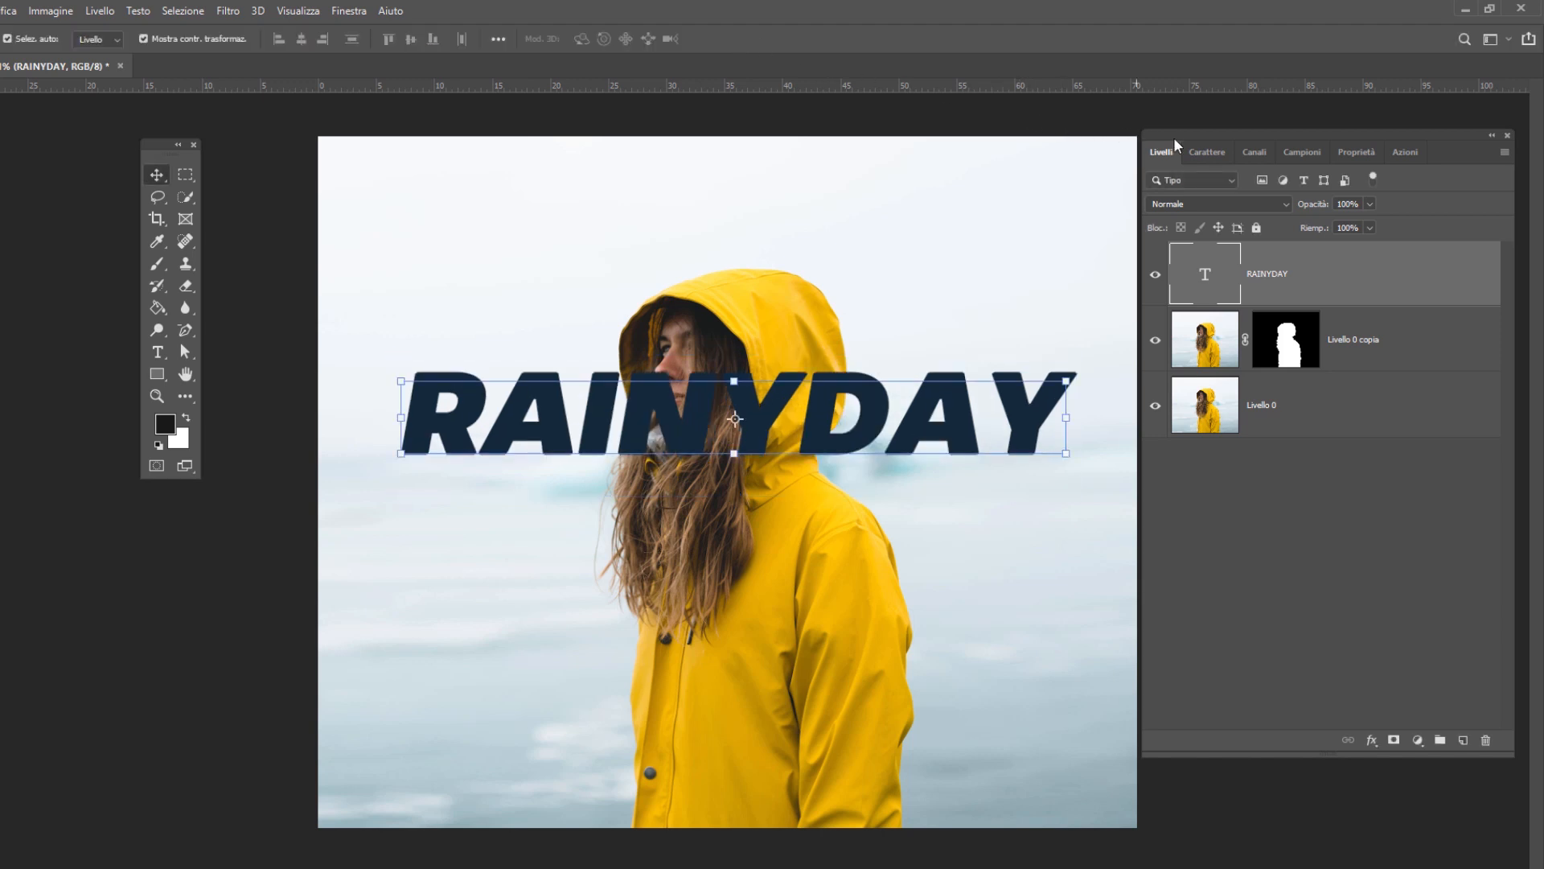
- Check the RAINYDAY text's character settings, including its faux italic style
click(1209, 152)
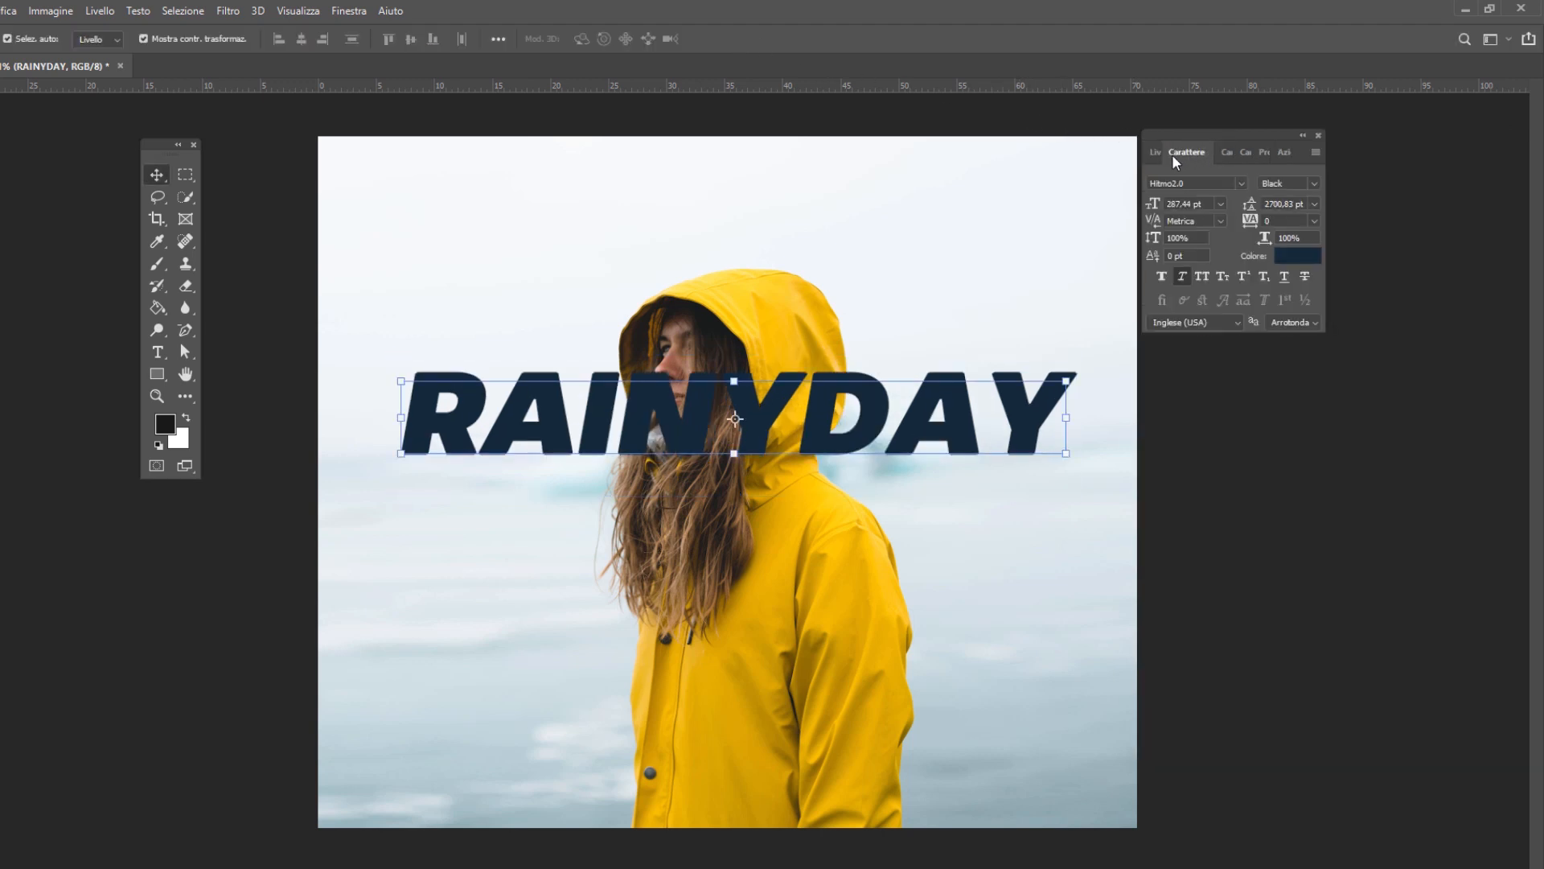
click(348, 10)
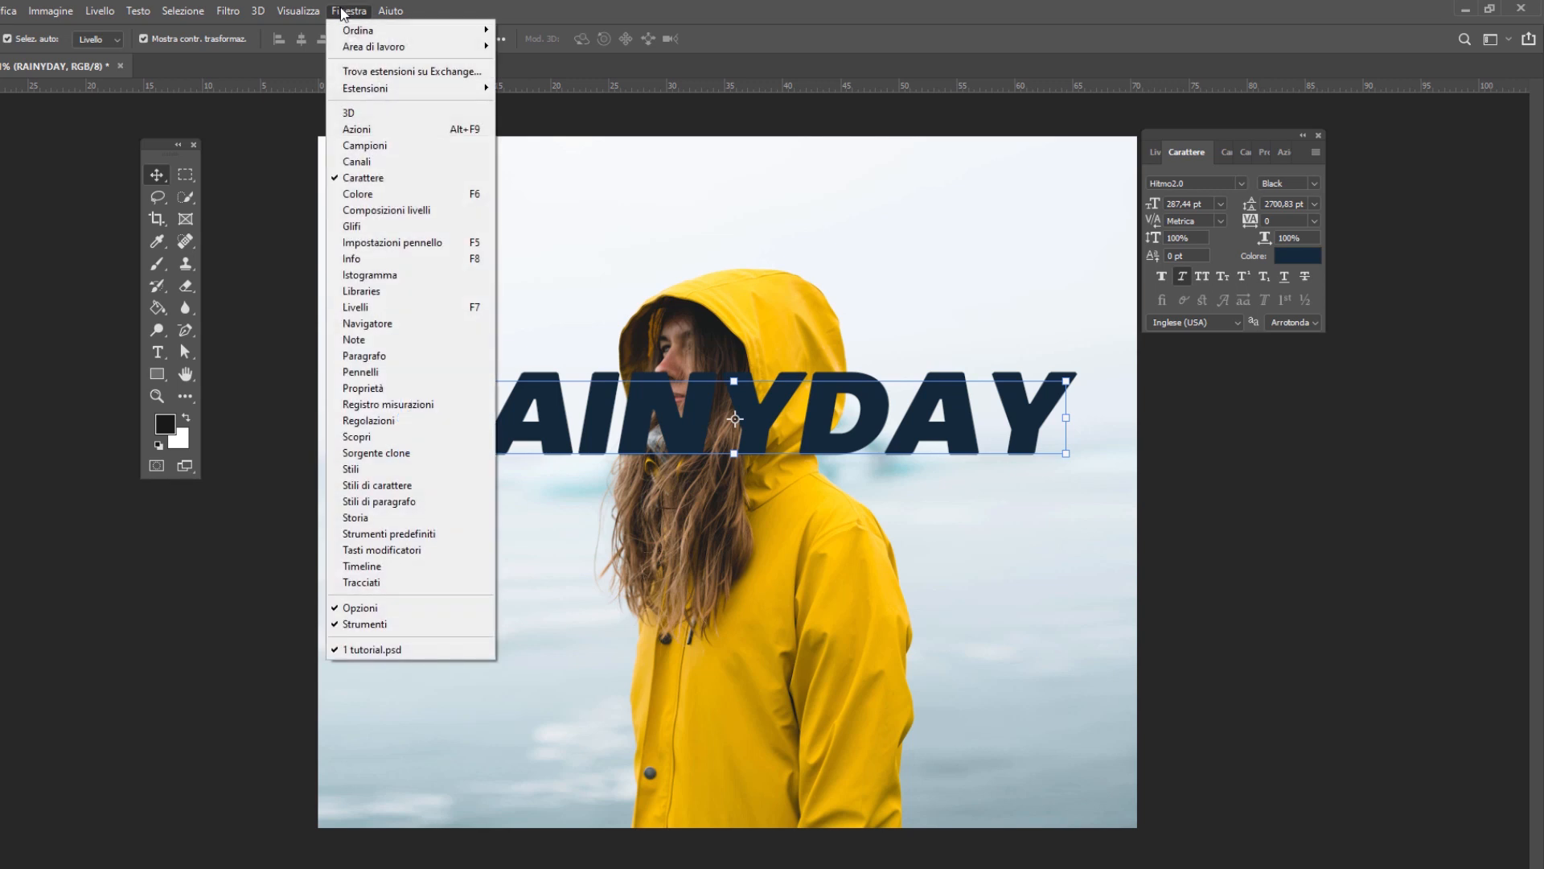
click(372, 177)
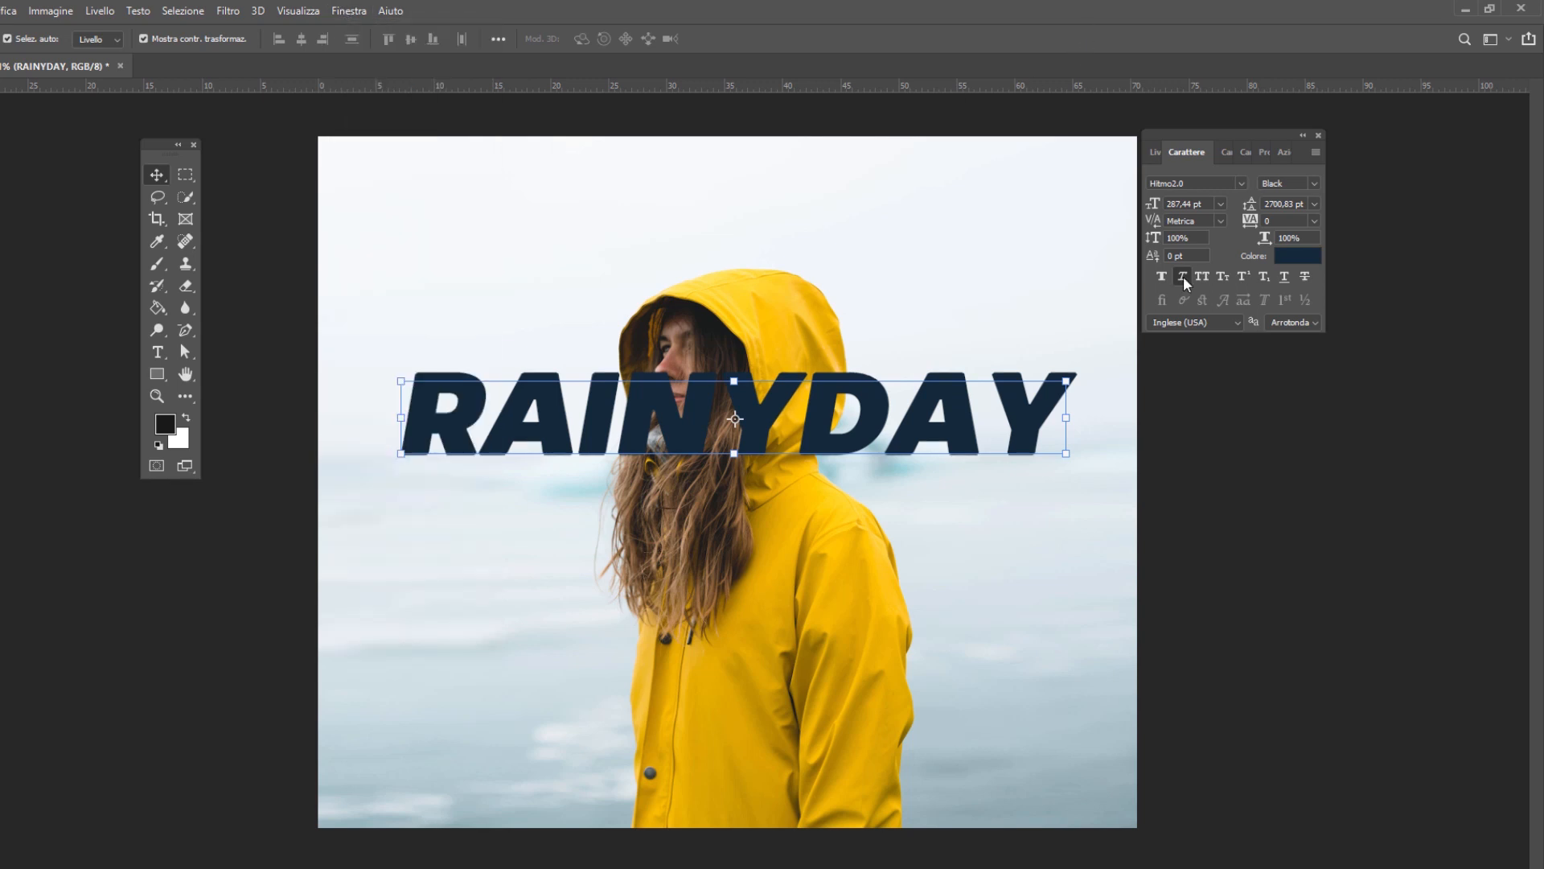
click(1155, 152)
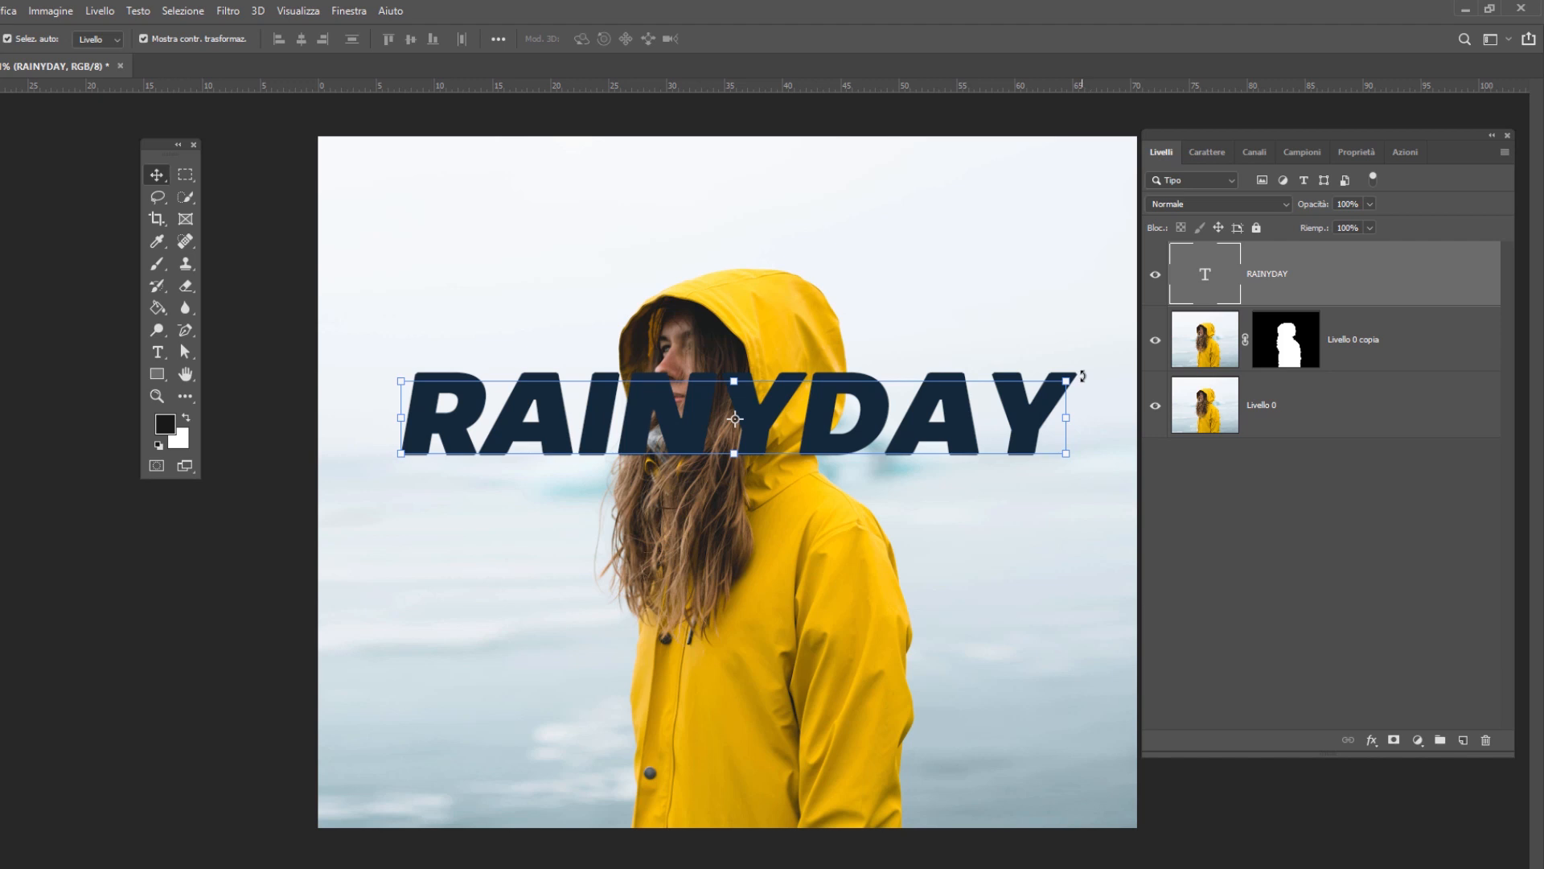
- Rotate the RAINYDAY text about -18.39° so it rises to the right, and center it over the woman's hair and shoulder
drag(1082, 376, 1072, 220)
drag(960, 366, 967, 415)
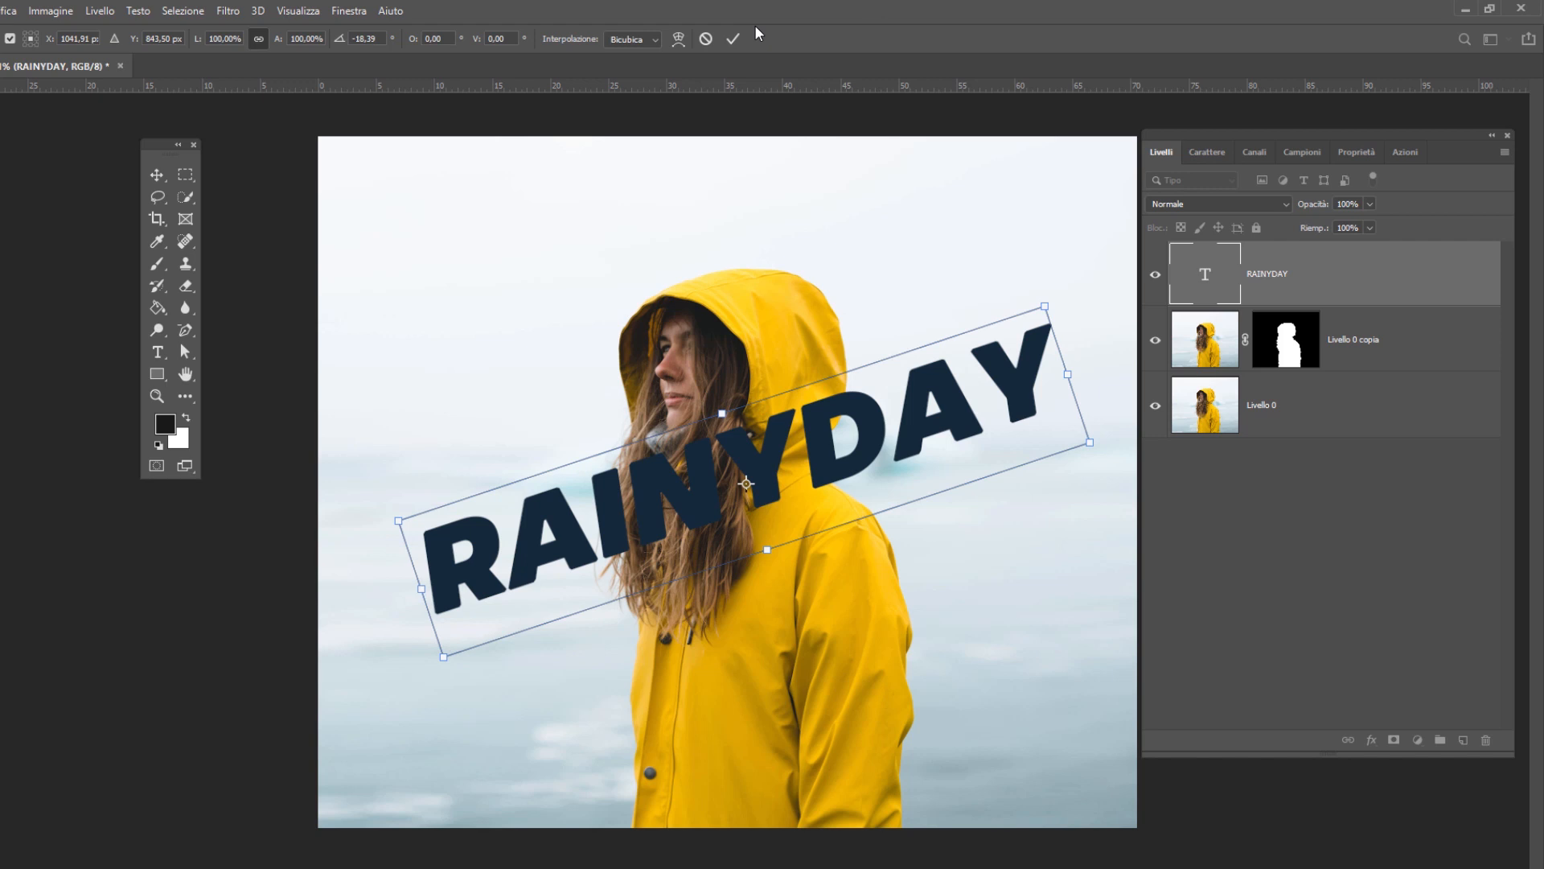
click(734, 38)
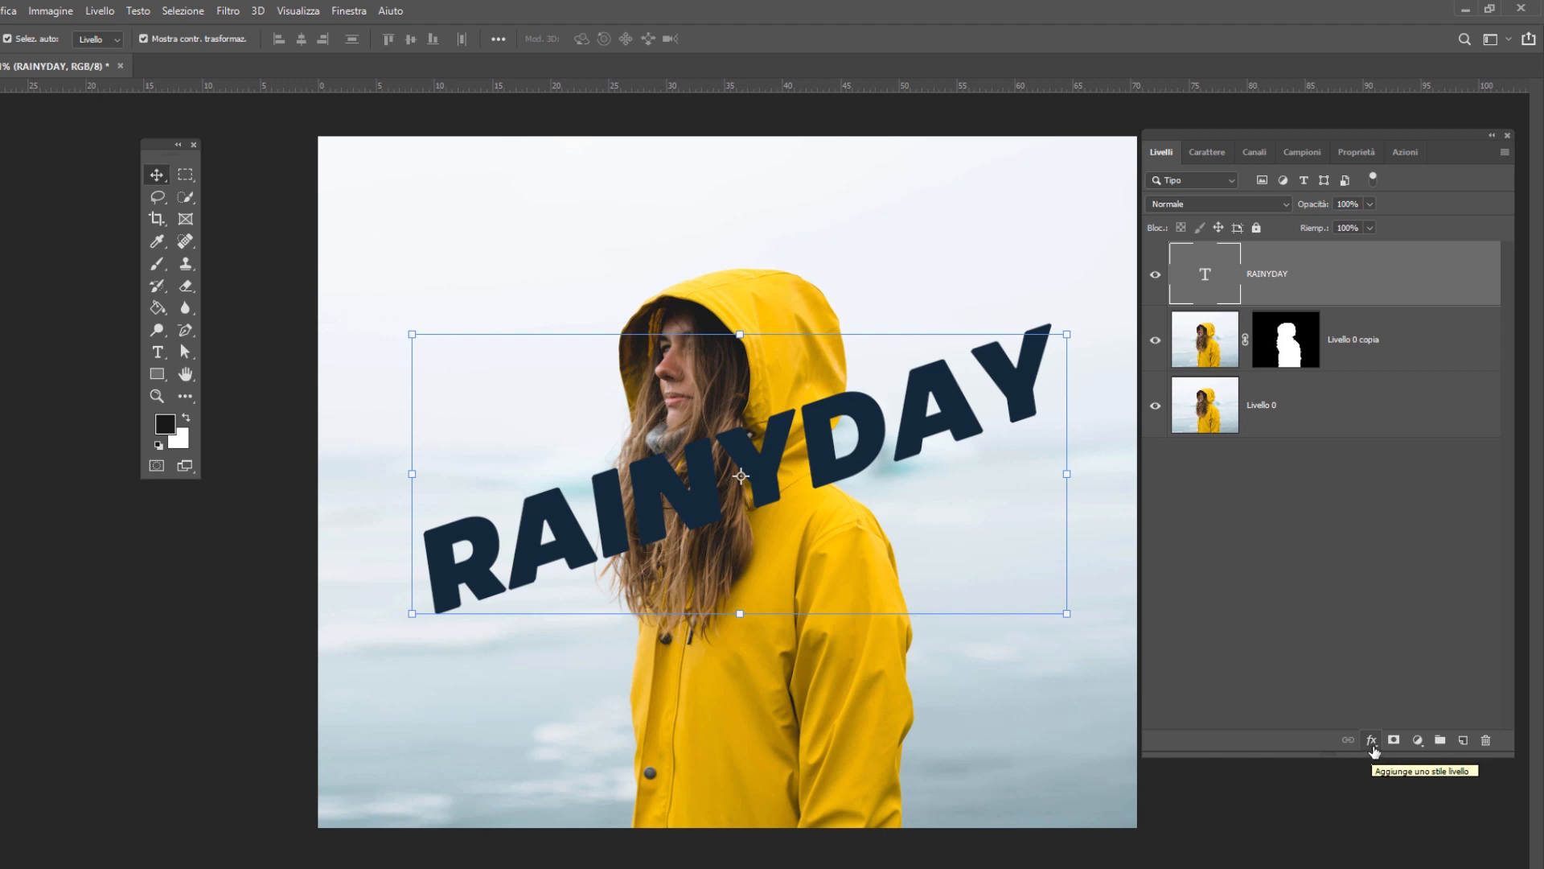
- Add a white 5 px inside stroke (Traccia, Interno) to the RAINYDAY text layer
click(1373, 741)
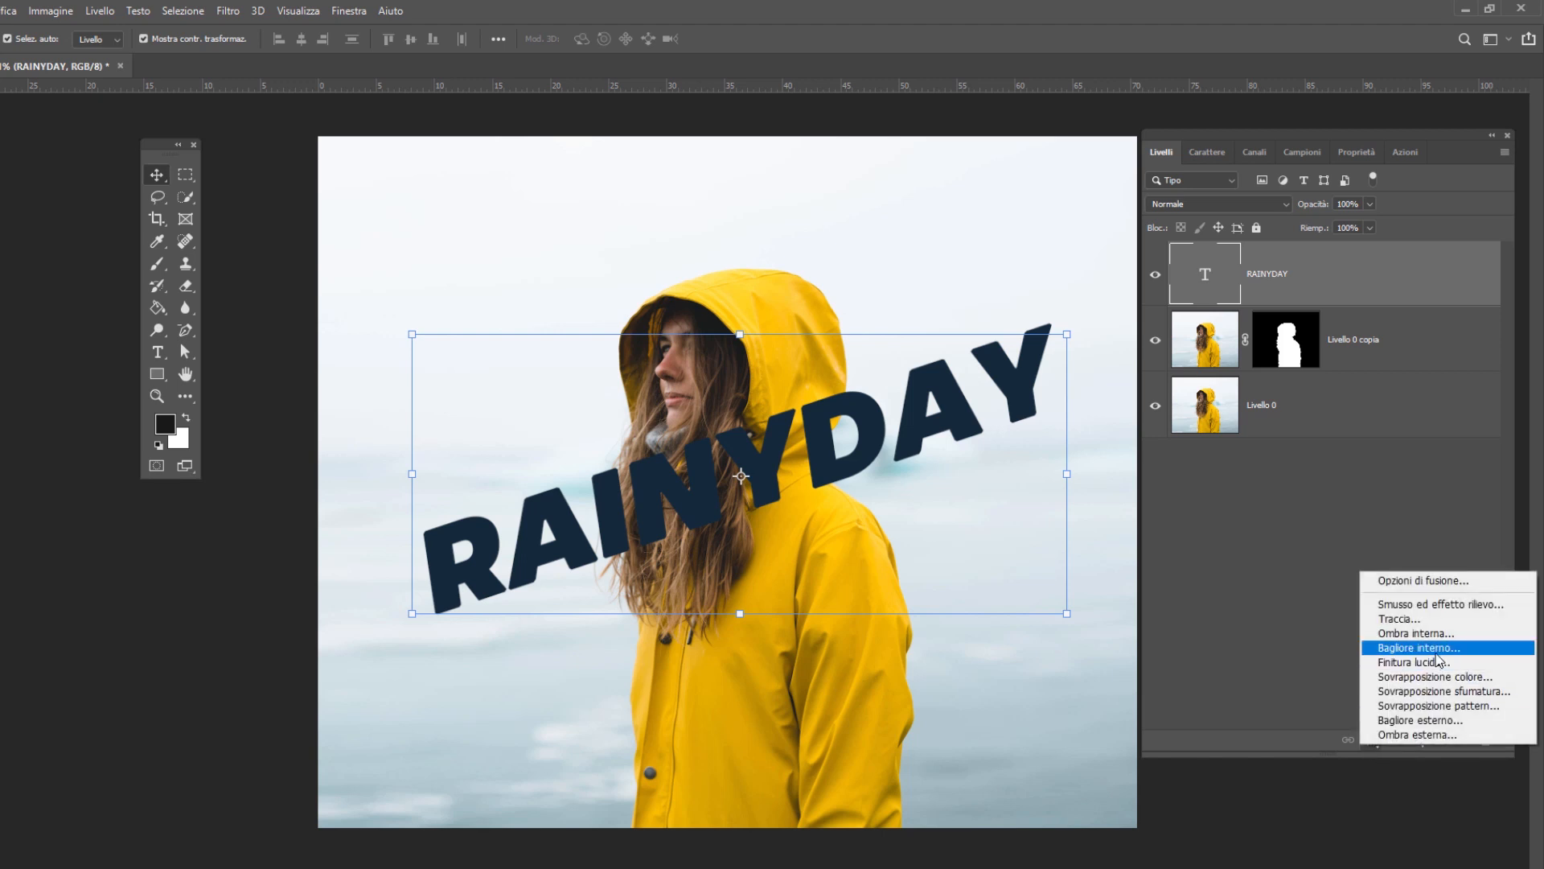
click(1430, 619)
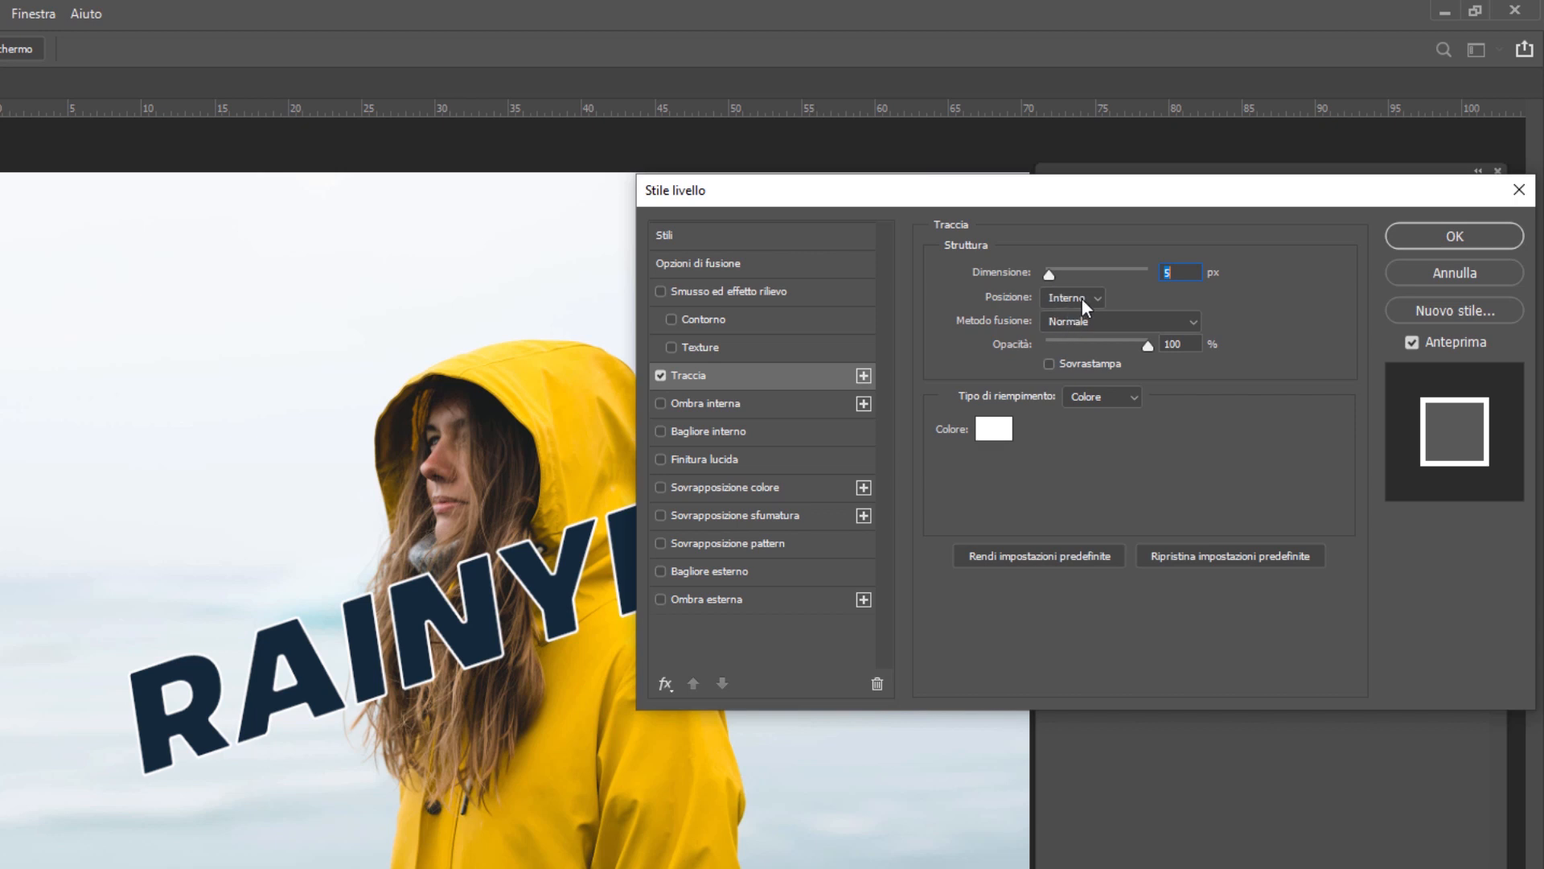
click(1078, 299)
click(1073, 300)
click(994, 428)
click(1354, 298)
click(1470, 234)
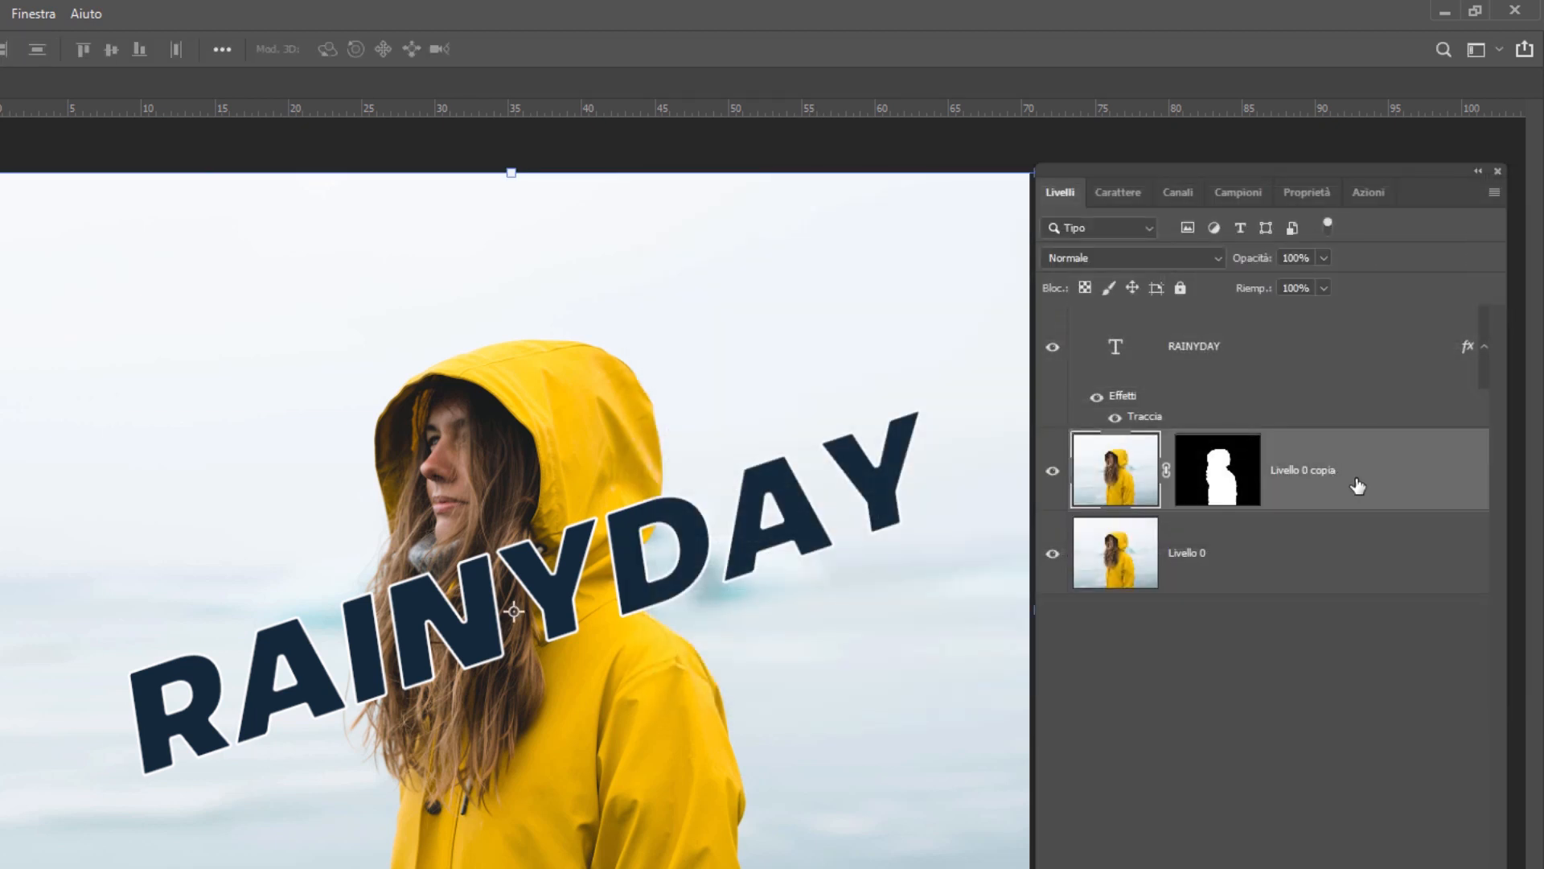
- Clip the masked subject copy to the RAINYDAY layer from directly above it, and move the text slightly lower
drag(1356, 485, 1354, 345)
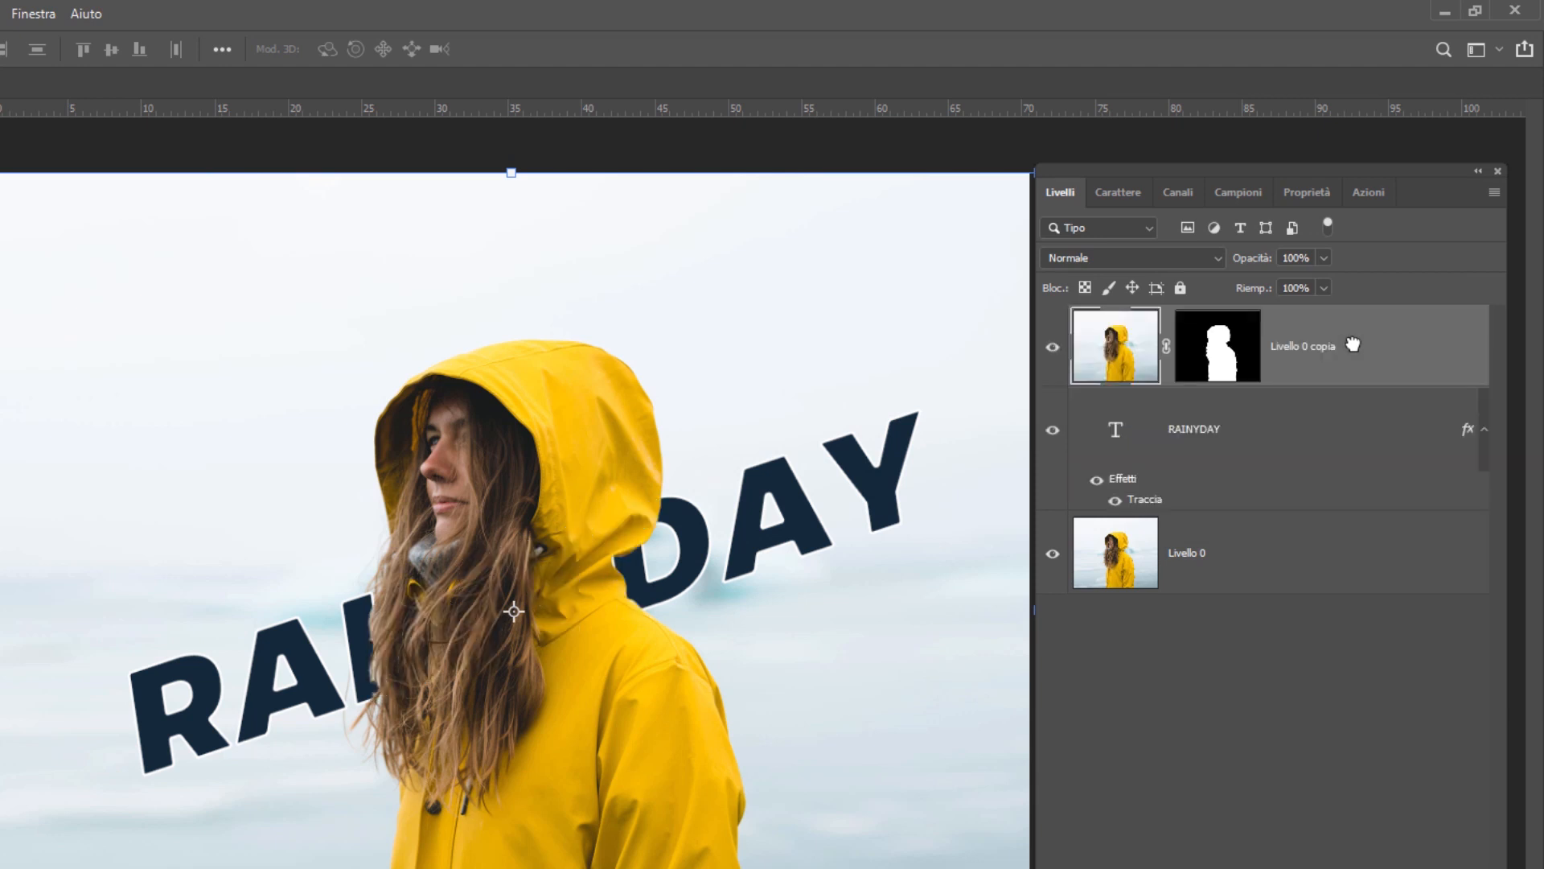
alt+click(1214, 382)
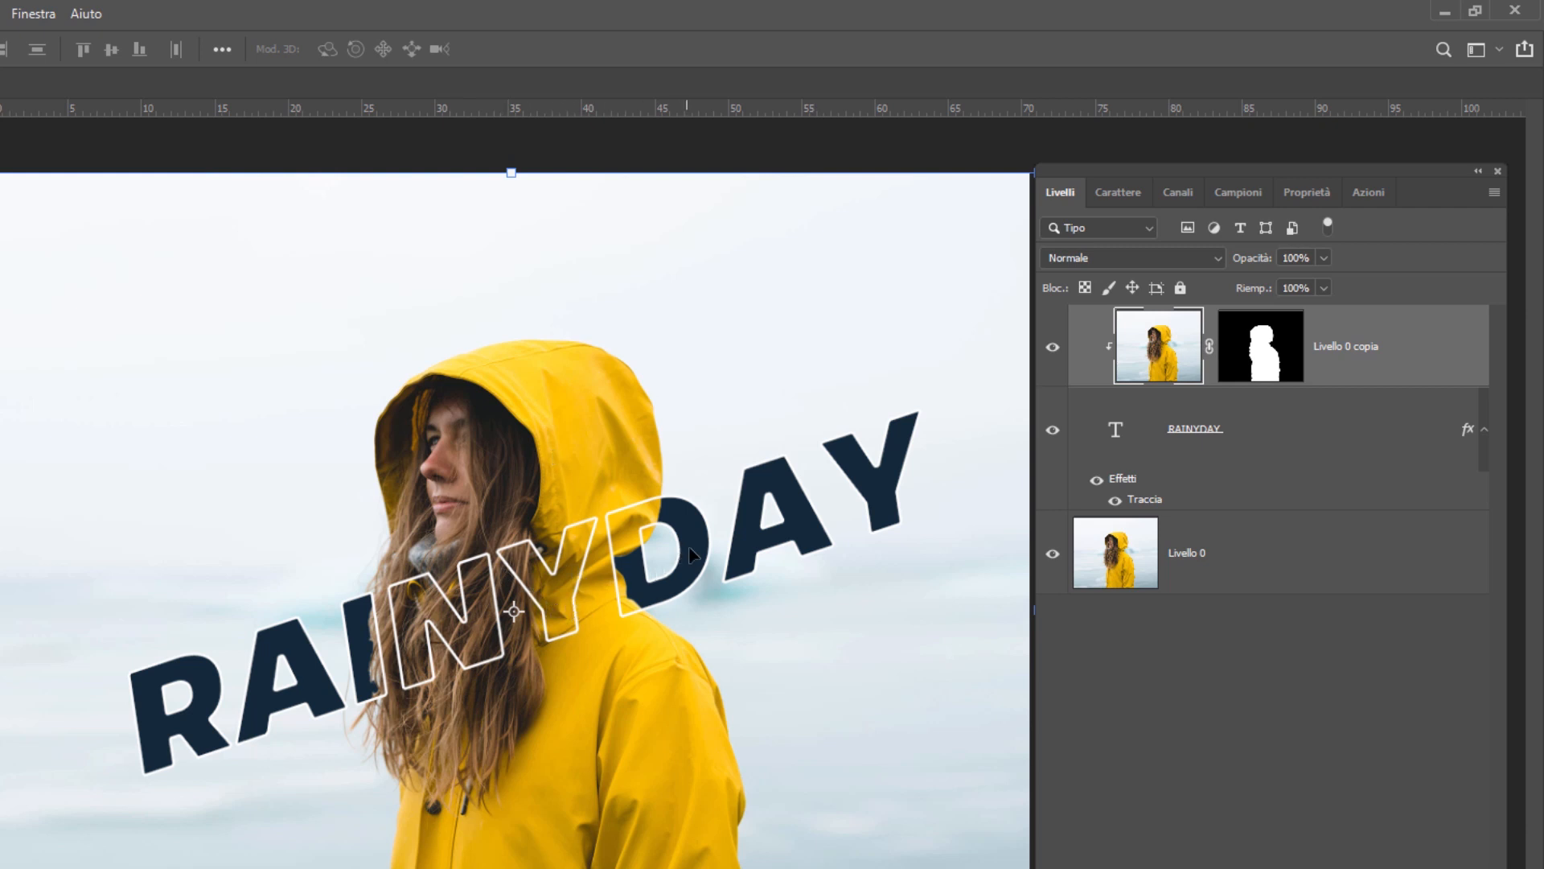
click(1333, 423)
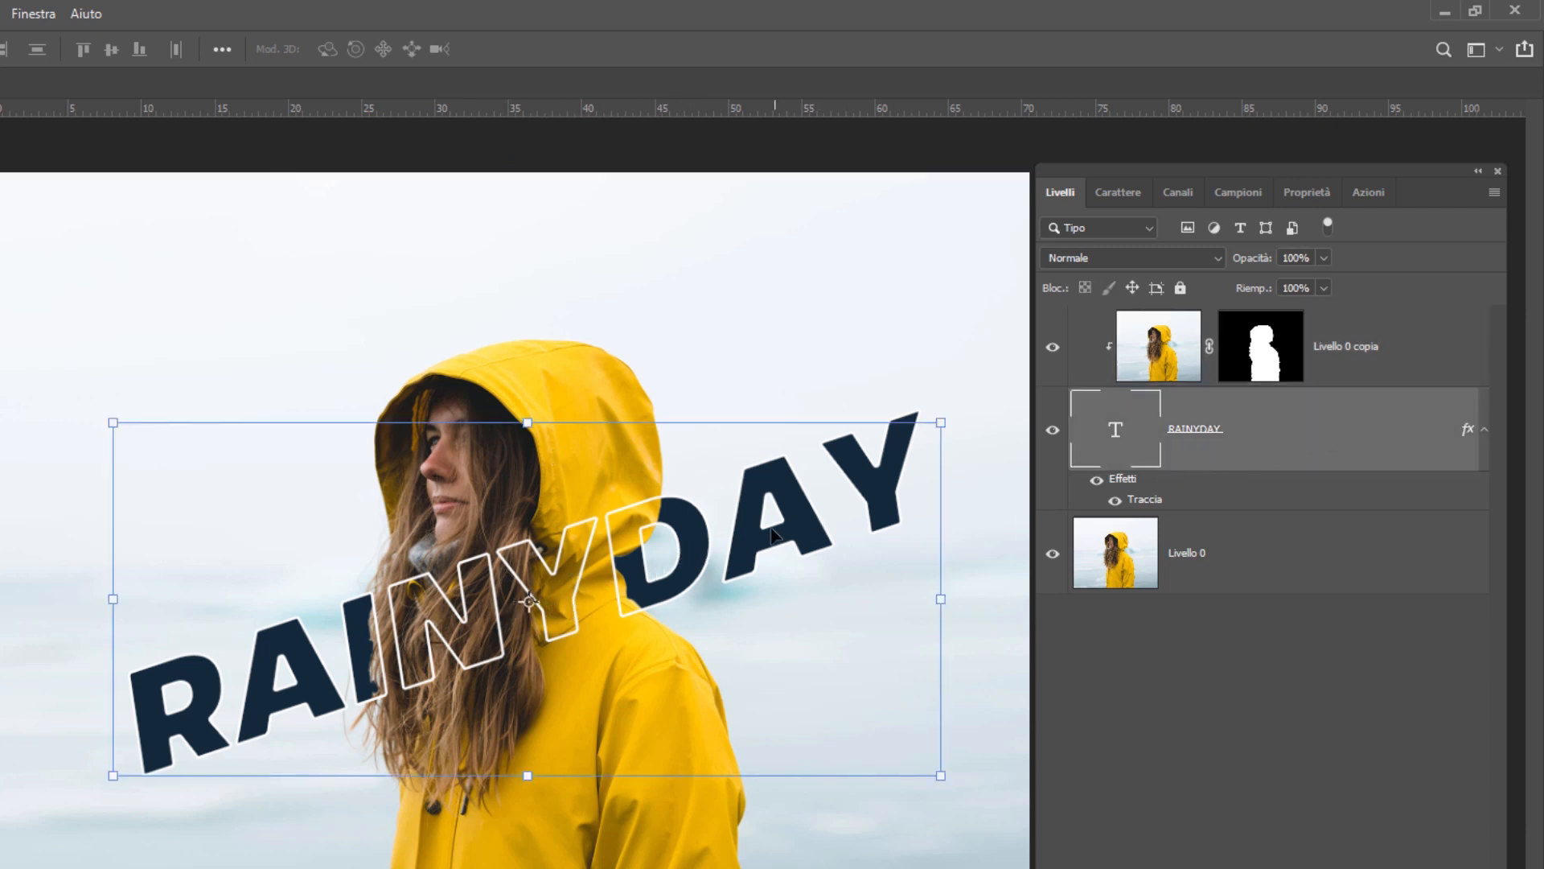
mouse_move(770, 535)
mouse_down()
mouse_move(702, 558)
mouse_move(837, 522)
mouse_move(707, 547)
mouse_move(649, 581)
mouse_move(816, 528)
mouse_move(644, 588)
mouse_move(809, 550)
mouse_move(740, 567)
mouse_move(759, 563)
mouse_up()
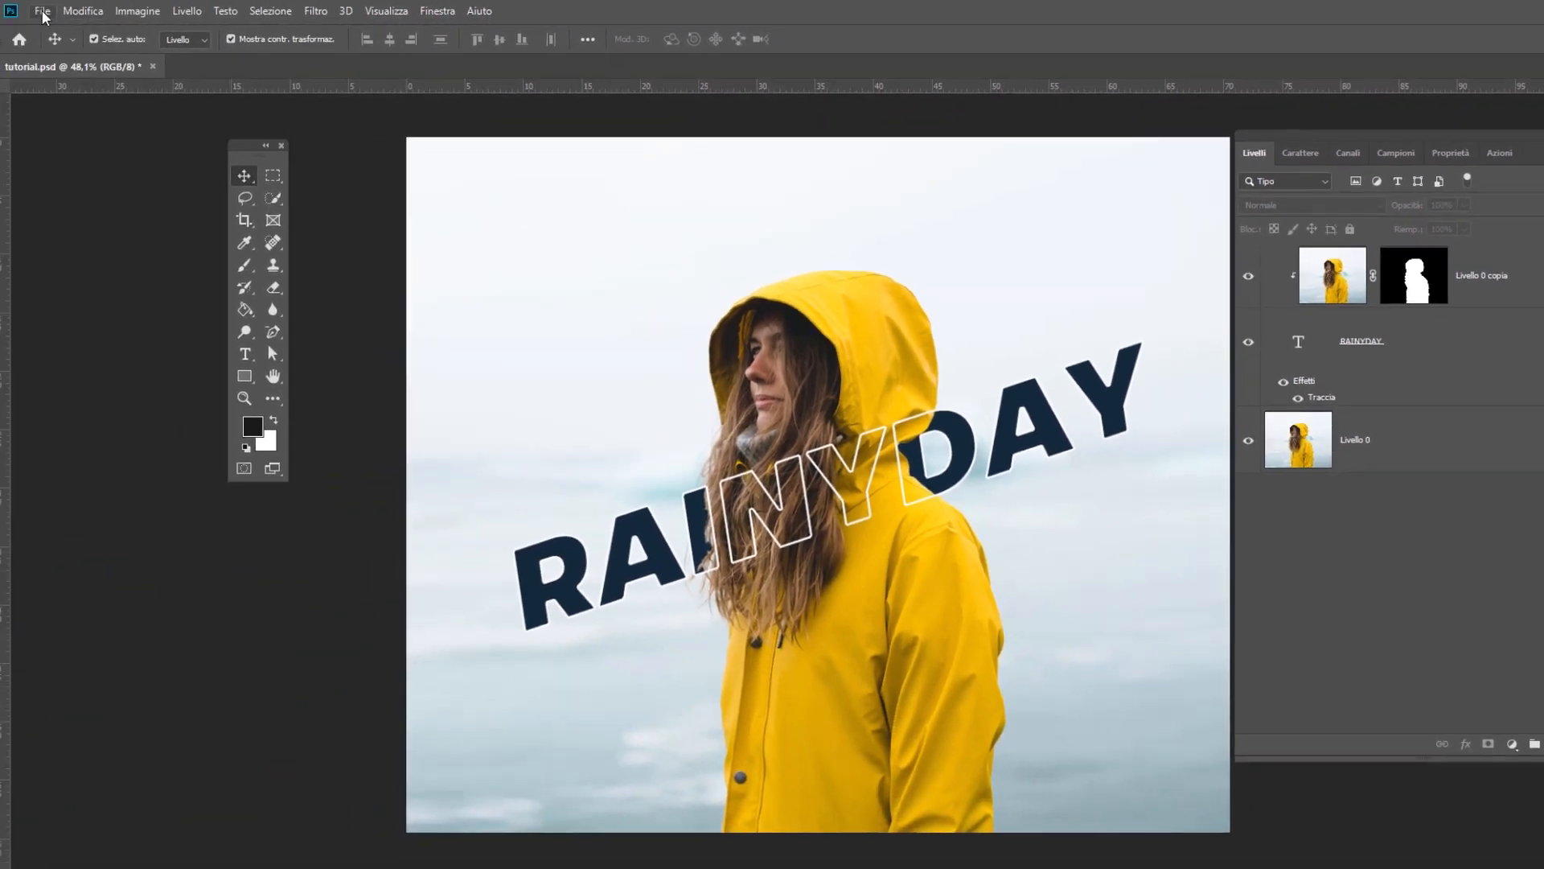
- Start a Save for Web export of the composition and set its format to JPEG with quality 100
click(46, 11)
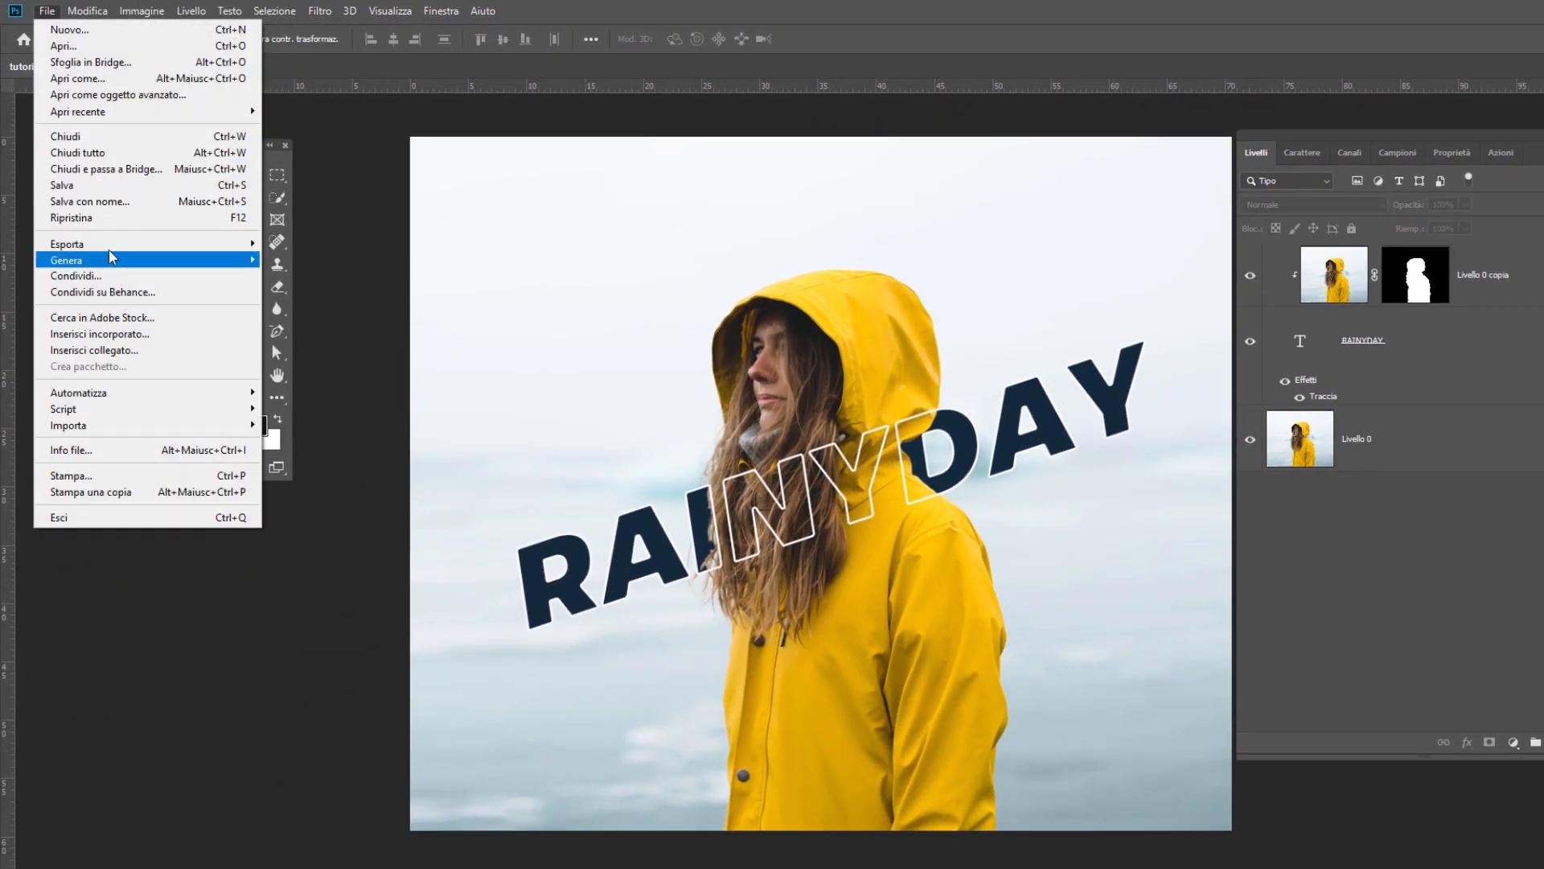
mouse_move(113, 243)
click(354, 312)
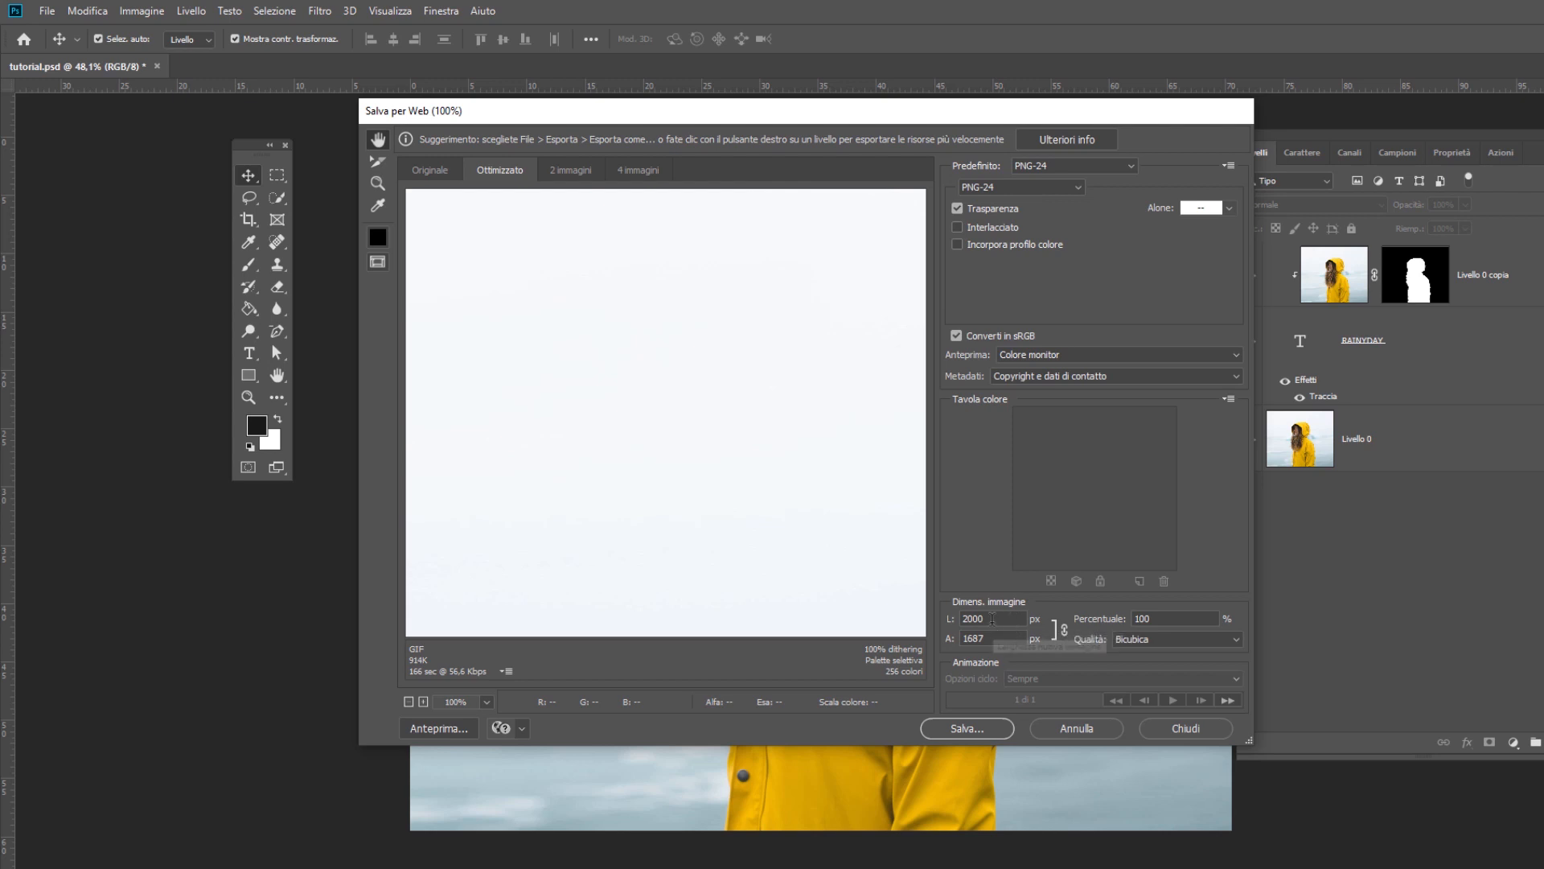
double_click(1007, 622)
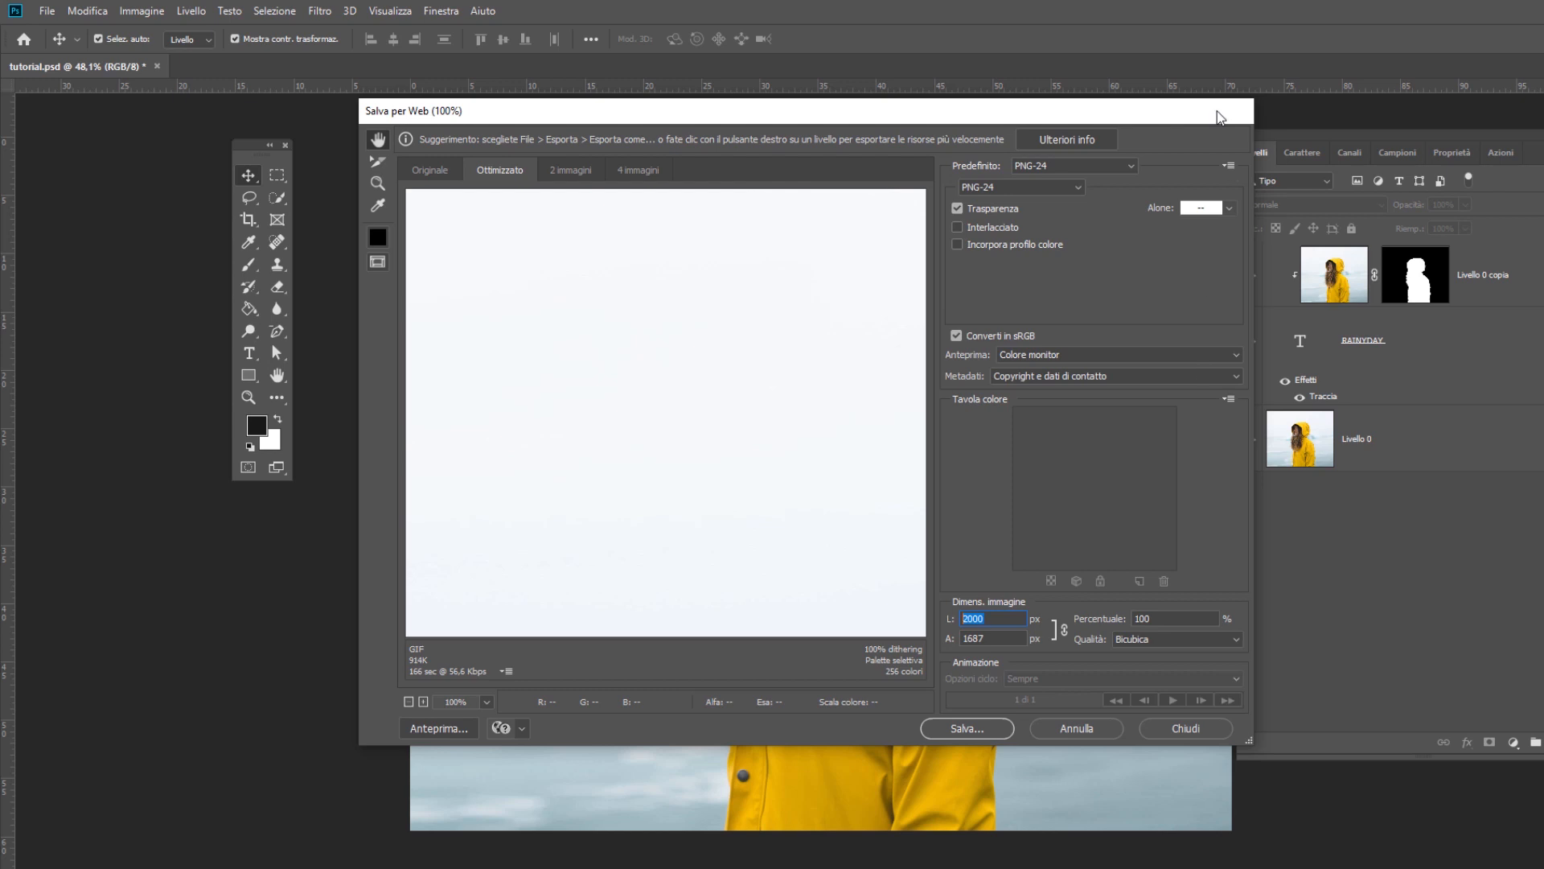
click(1021, 187)
click(990, 206)
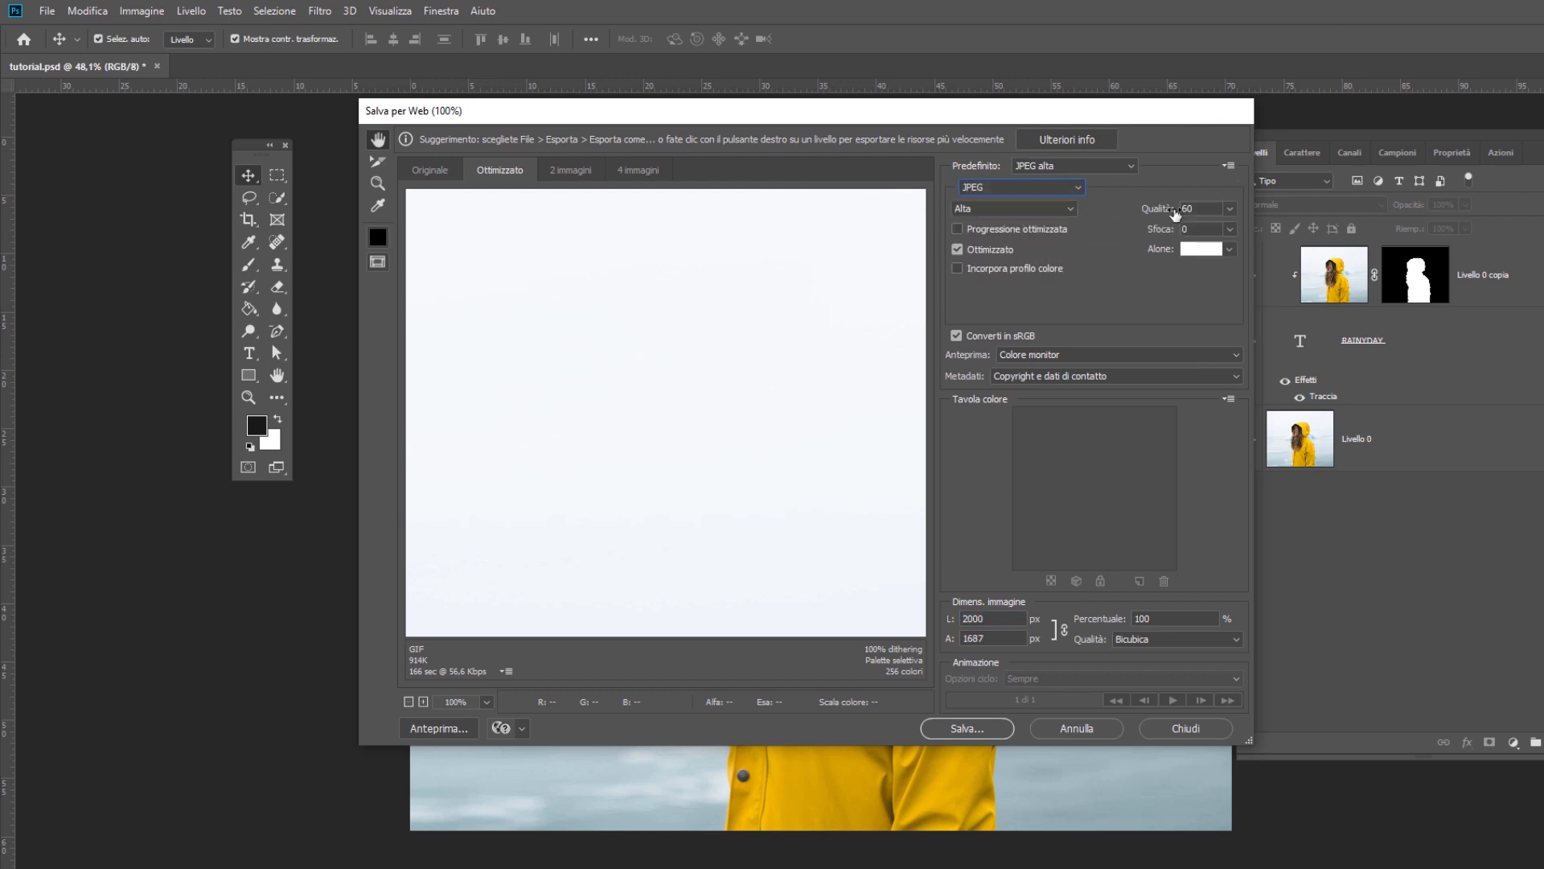
click(1230, 209)
drag(1197, 232, 1283, 222)
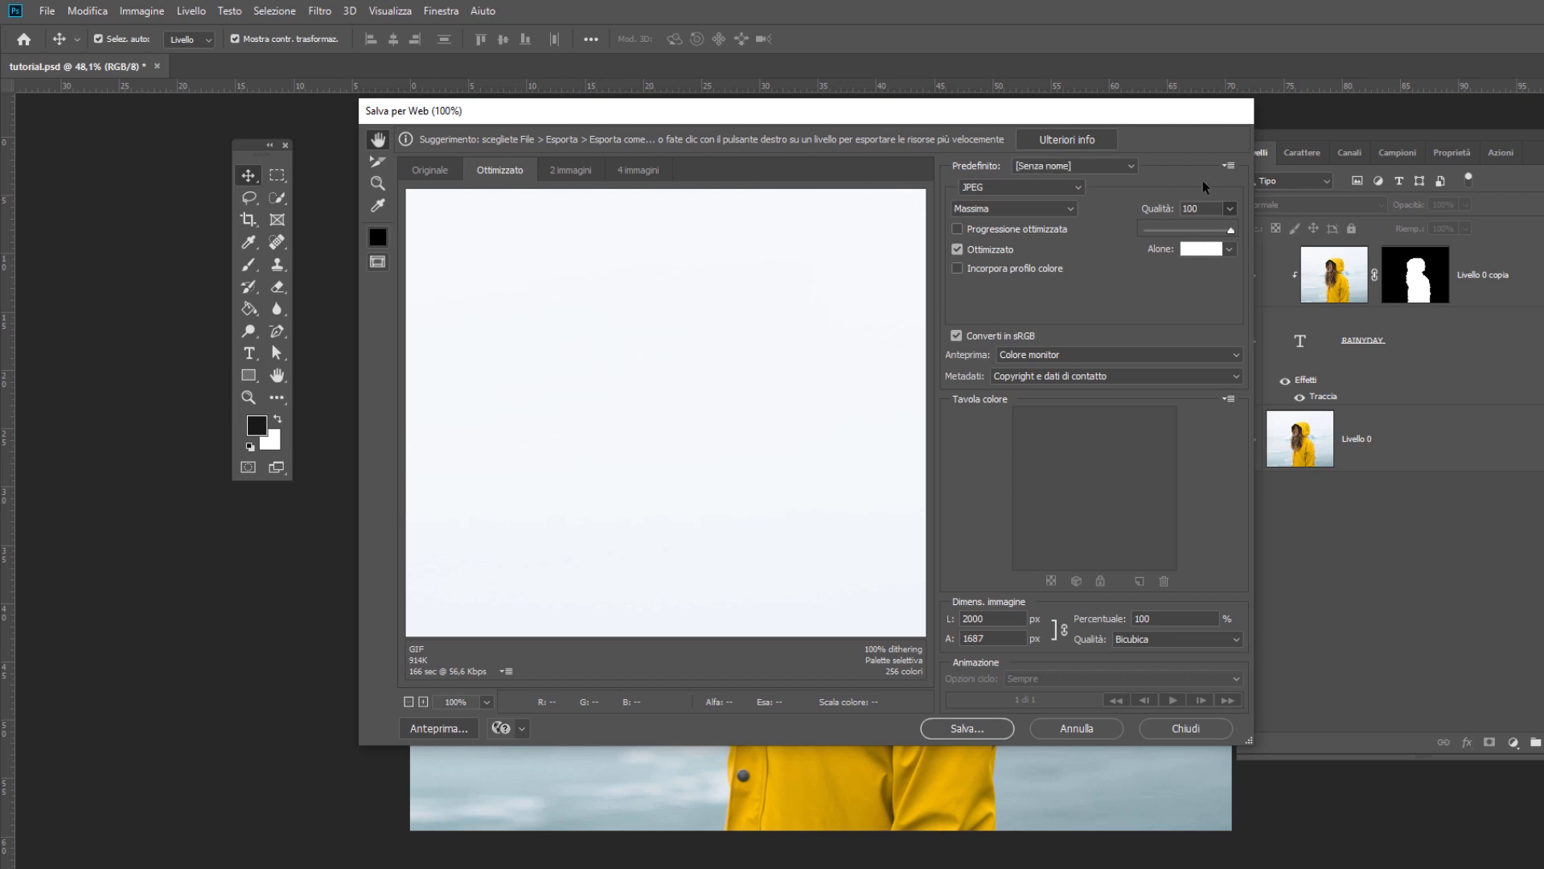
click(1191, 182)
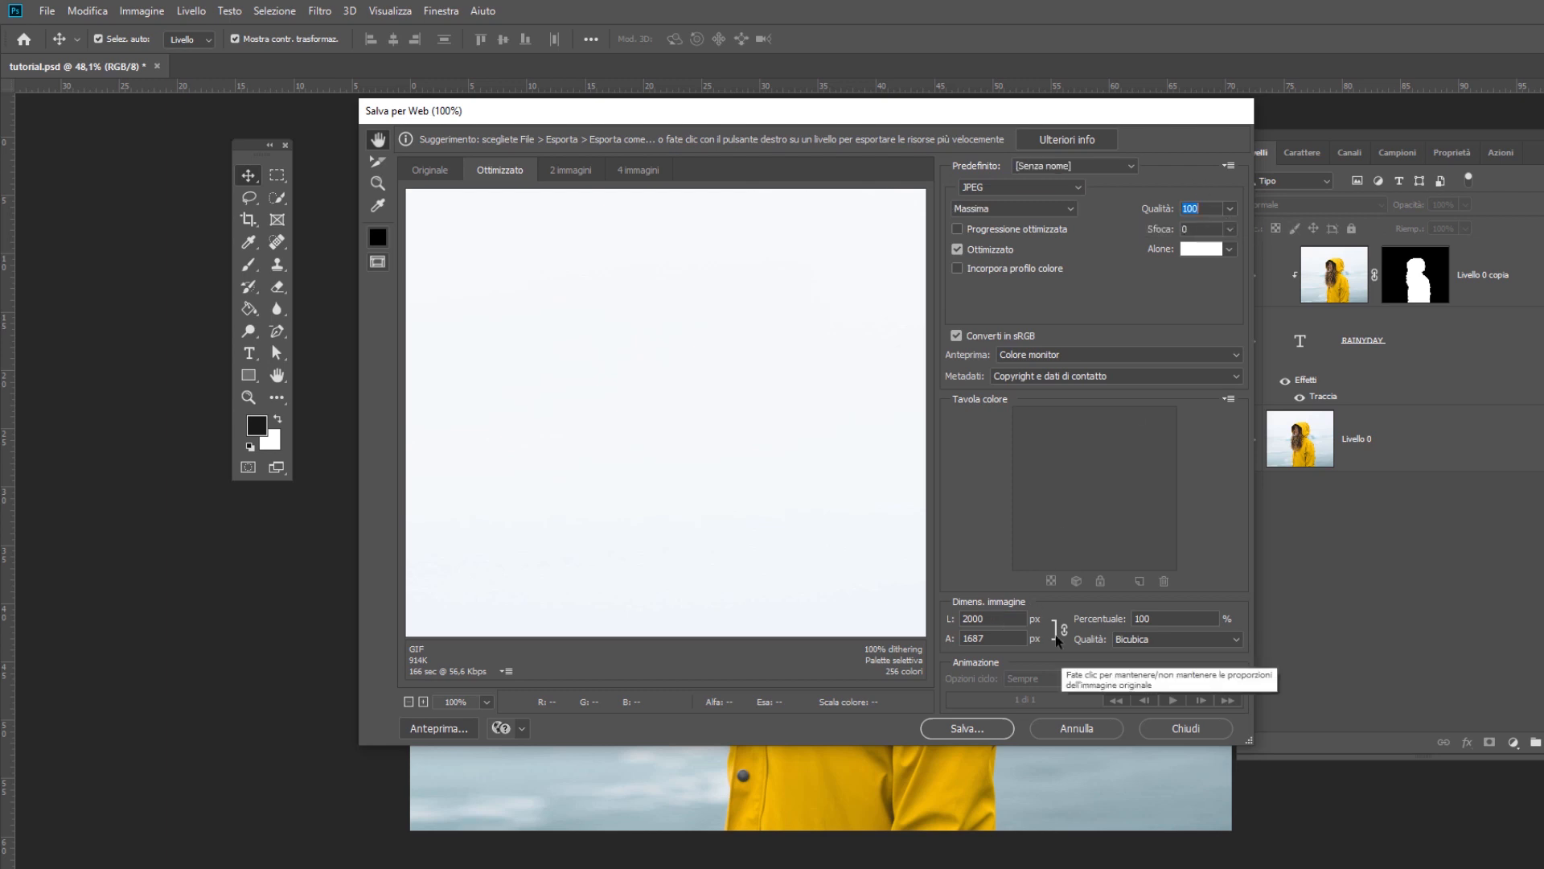